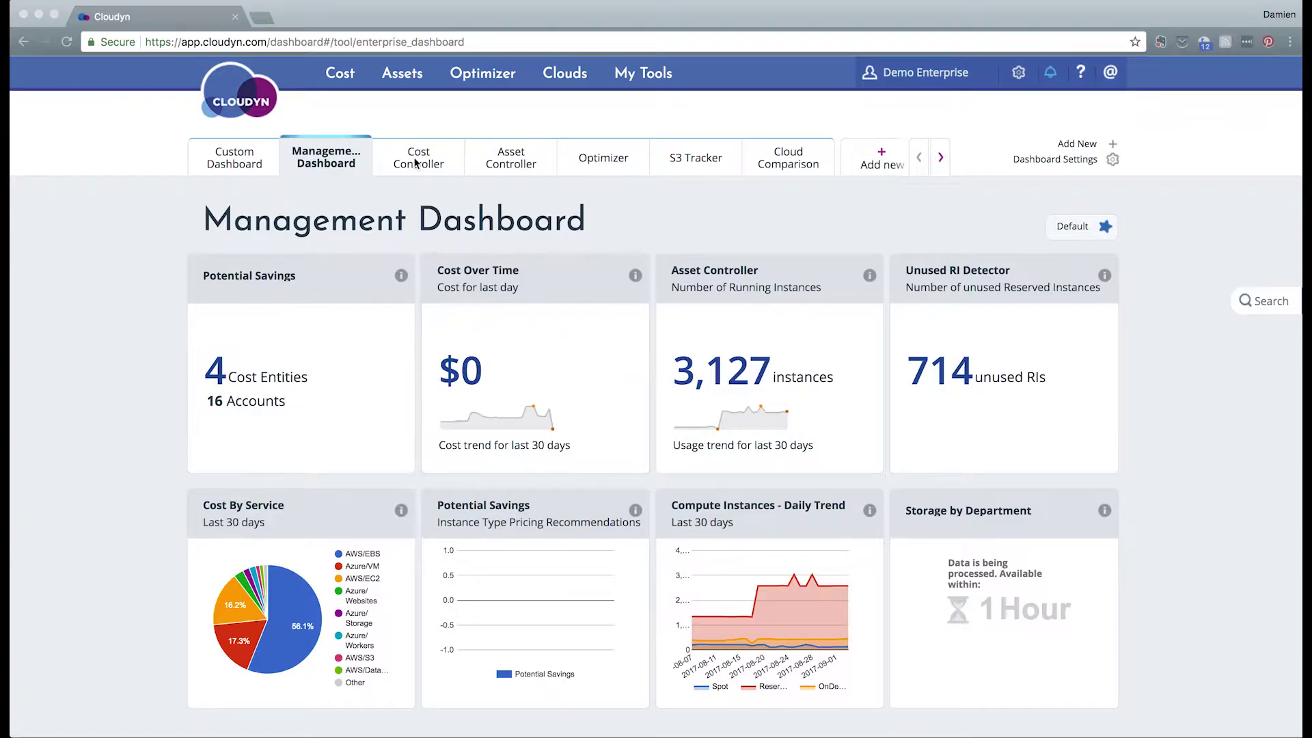
- Go to the Cost Allocation 360° page listing the five cost models, including AllData
click(339, 80)
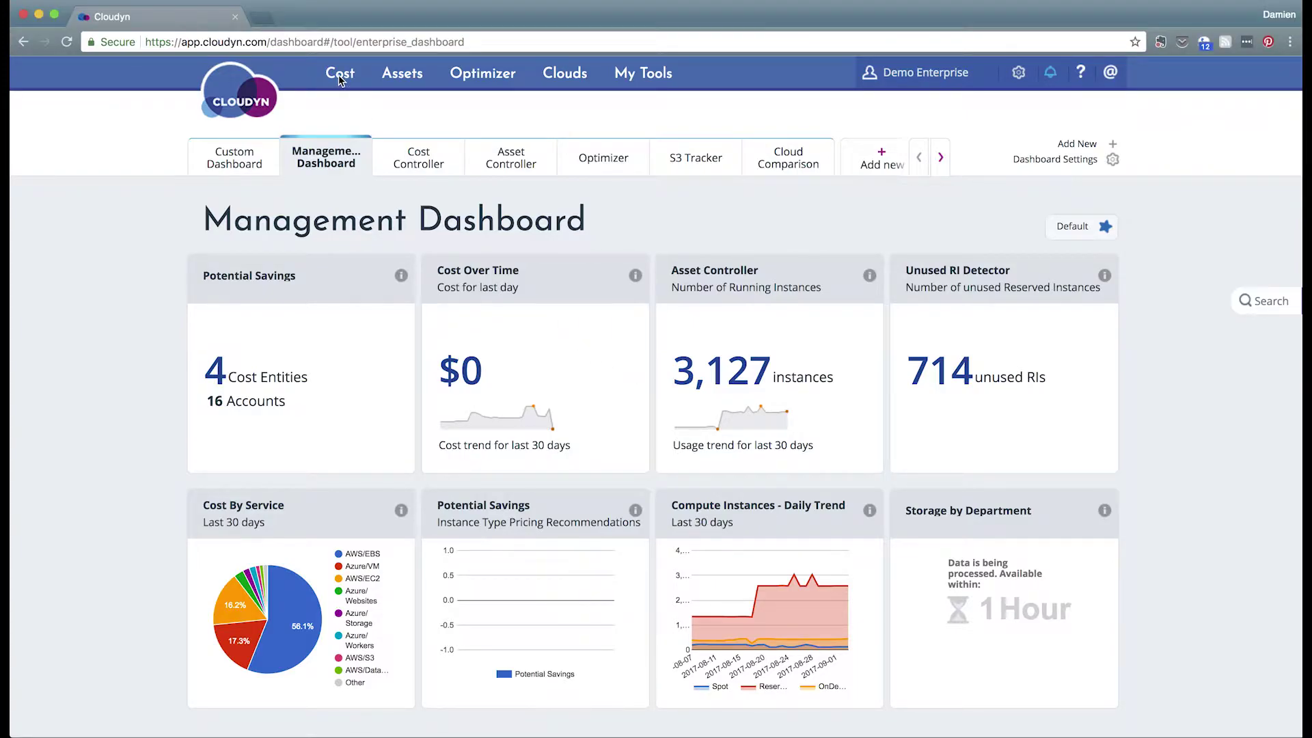
click(340, 75)
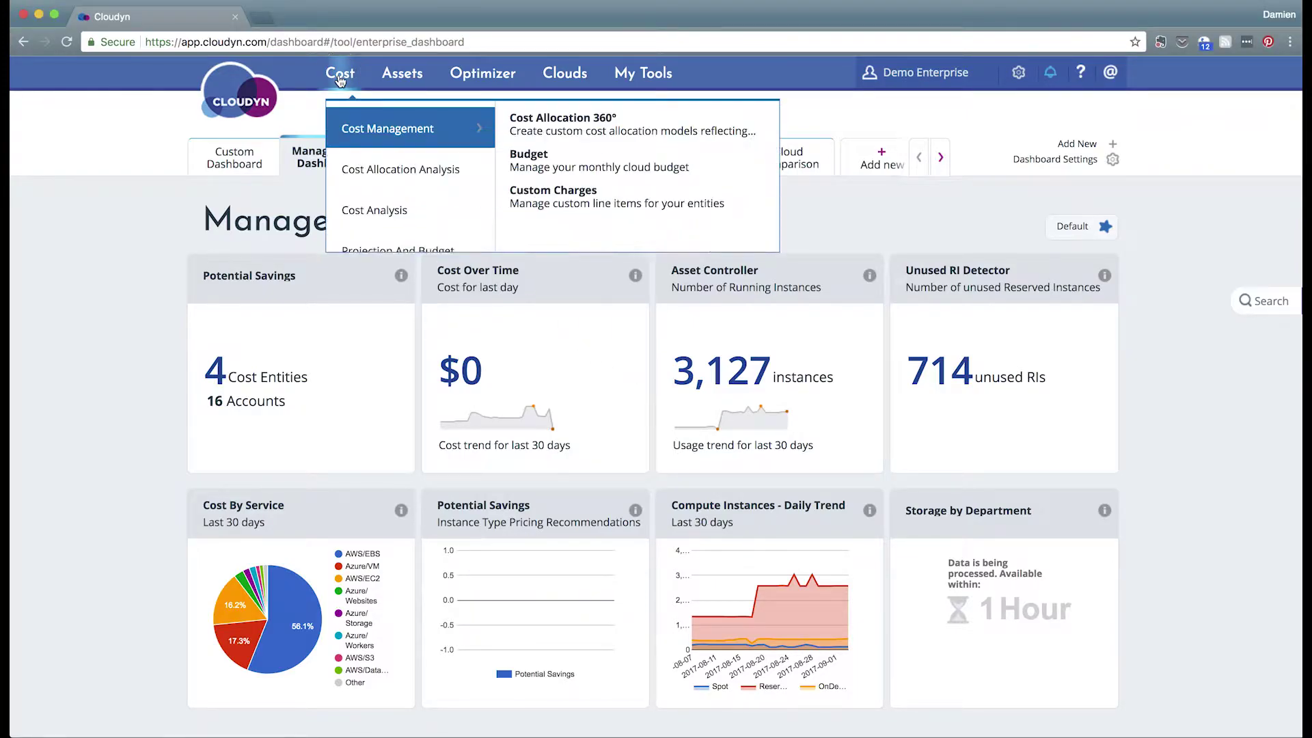
click(534, 123)
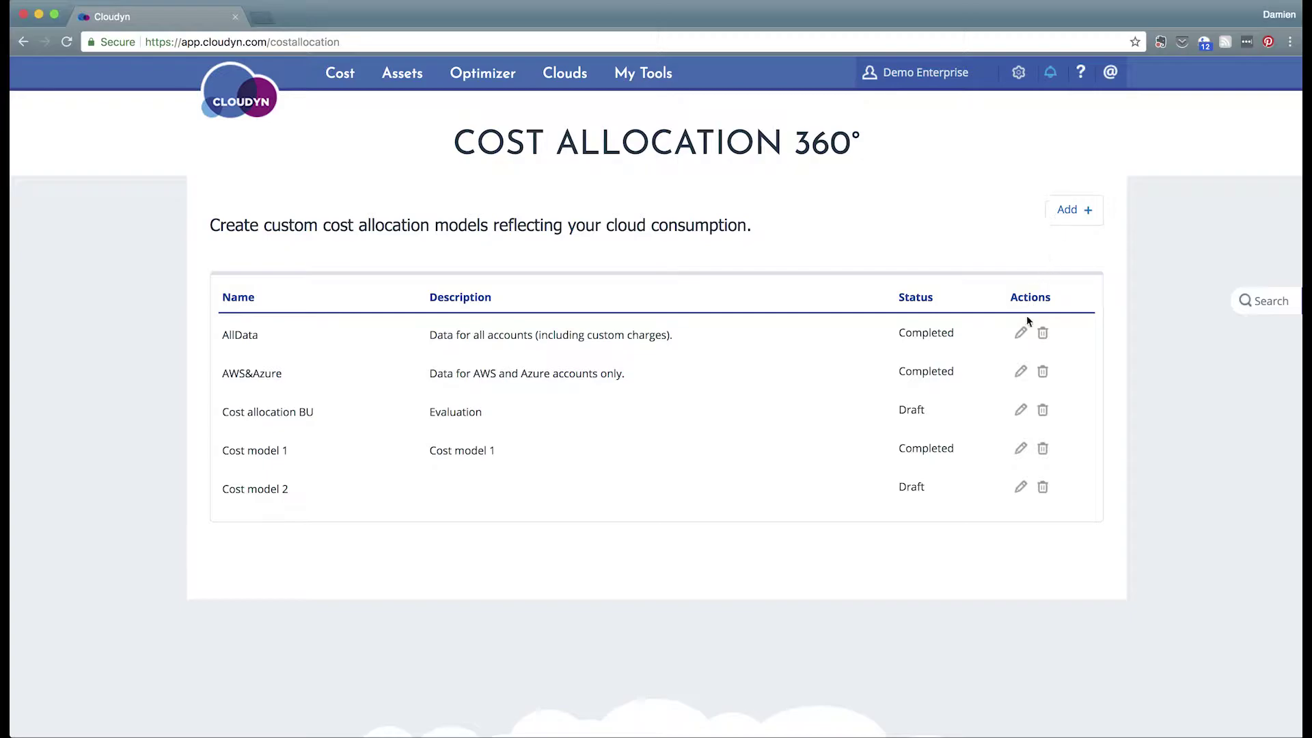
- Open the AllData cost model for editing
click(1020, 336)
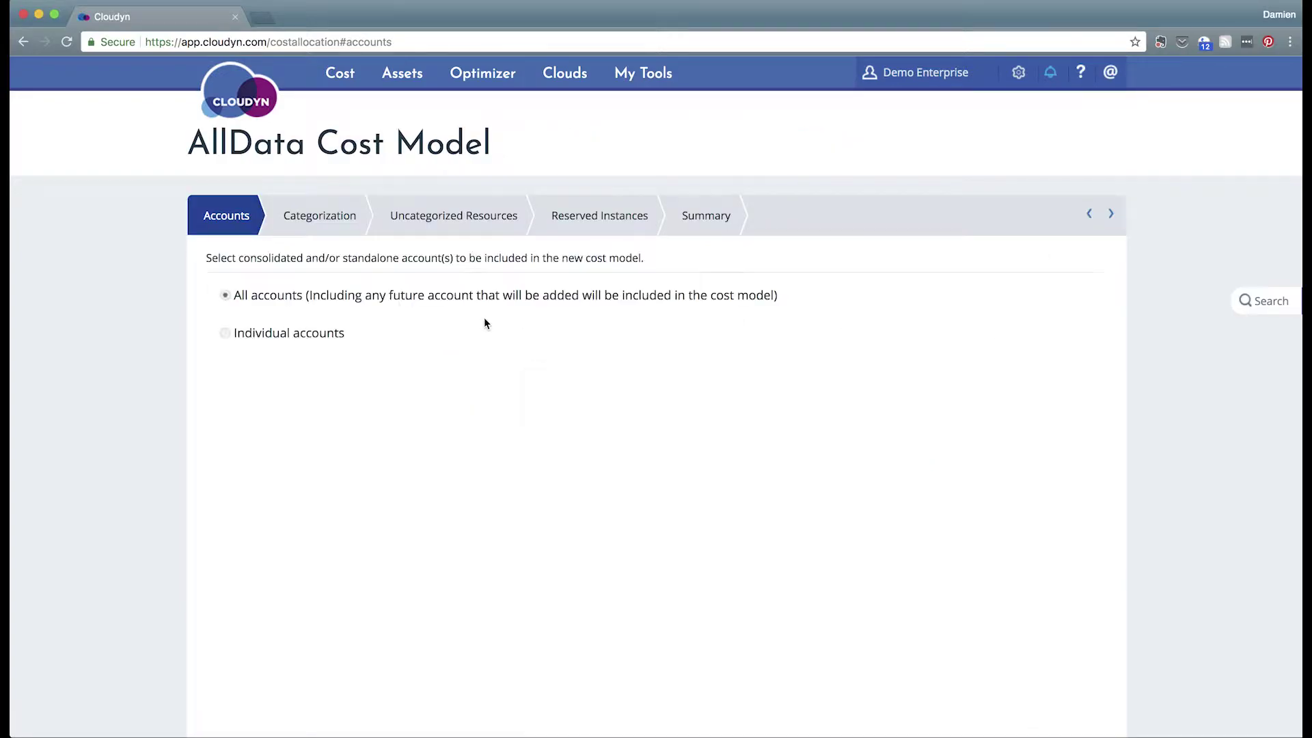
scroll(483, 322, down, 3)
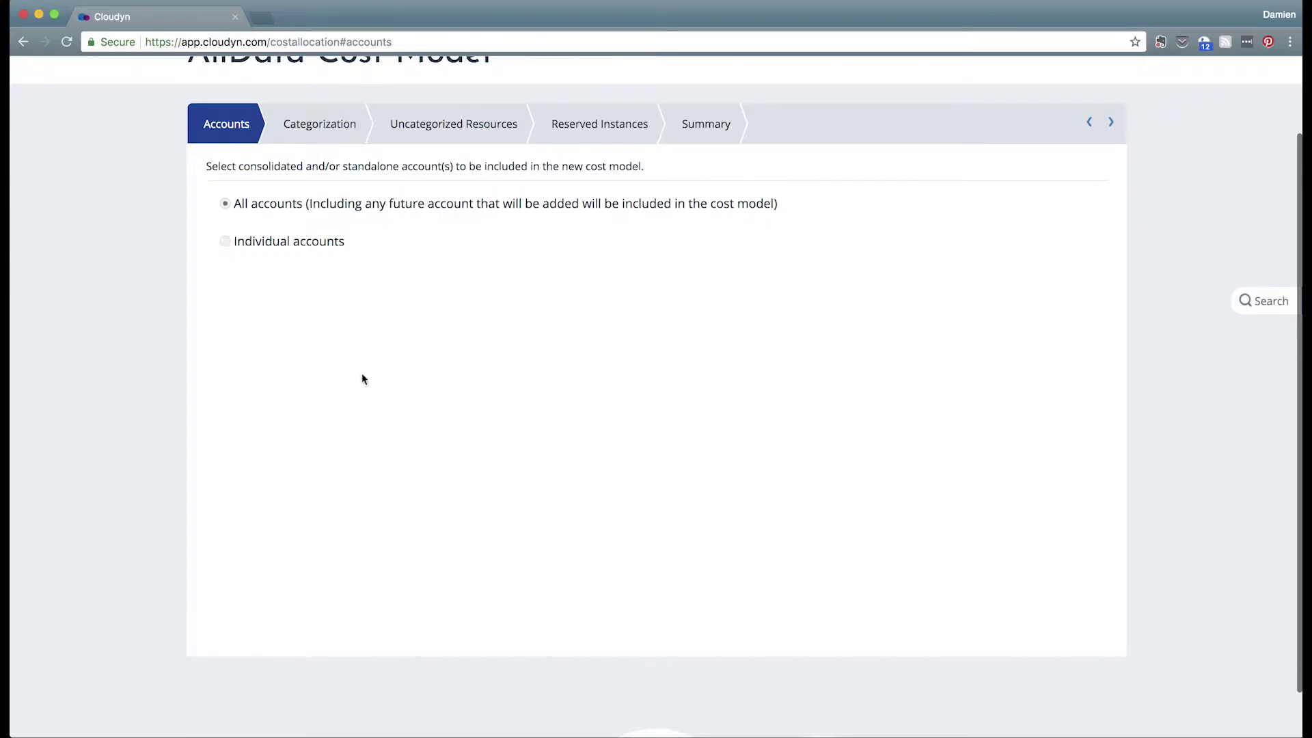
scroll(383, 378, up, 3)
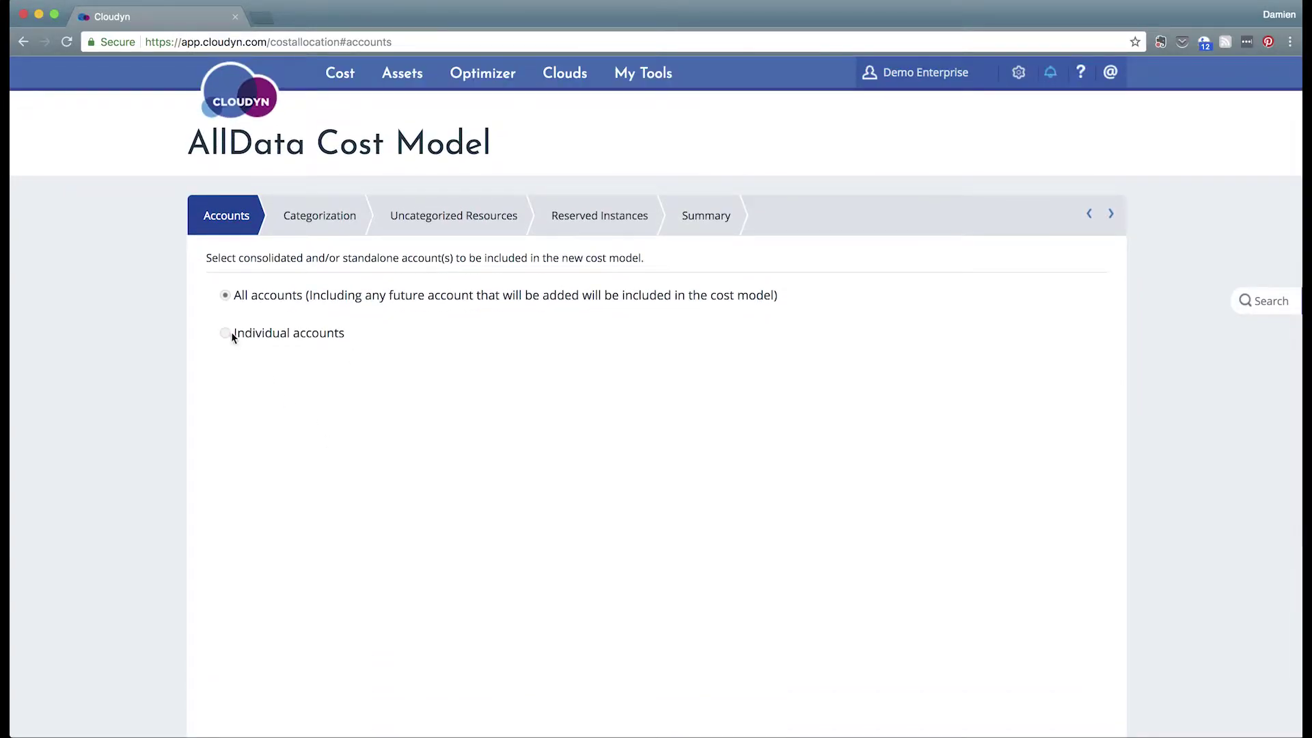
- Try Individual accounts, dismiss the account notice, and revert the scope to All accounts
click(226, 332)
scroll(435, 452, down, 4)
scroll(434, 453, down, 2)
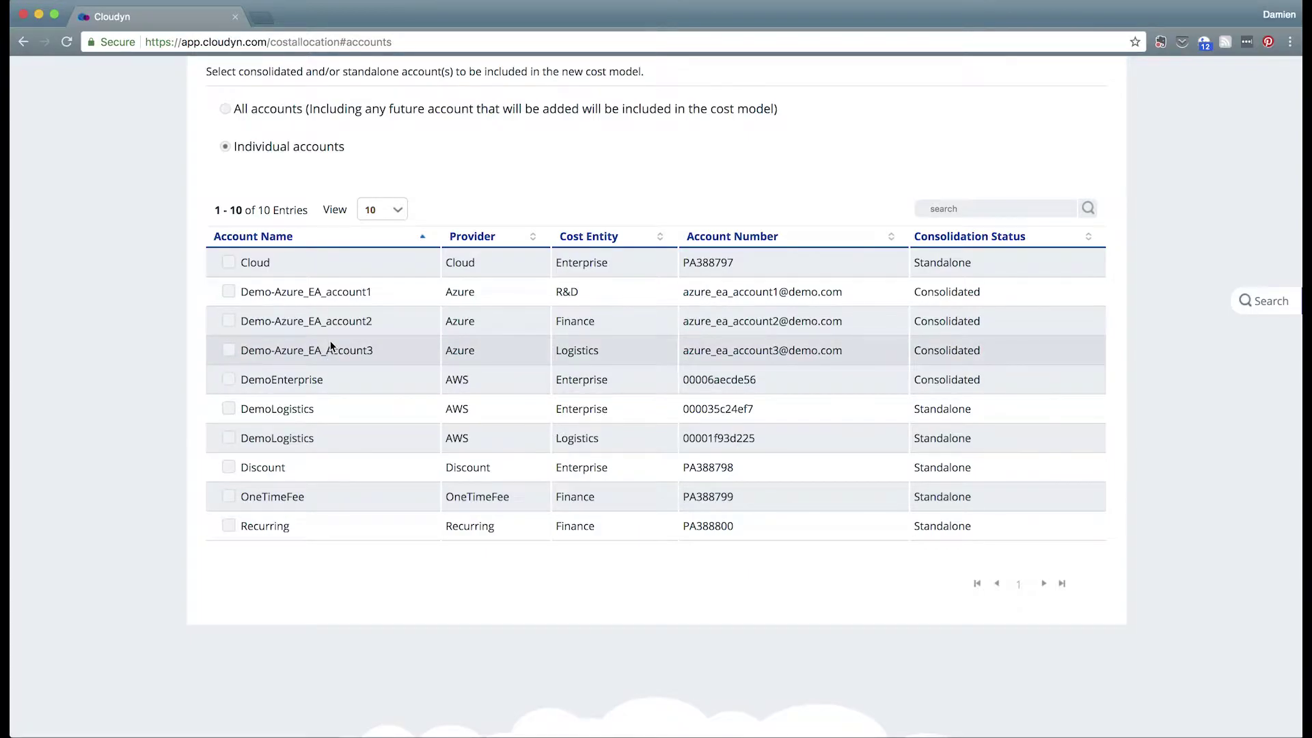
scroll(331, 346, up, 4)
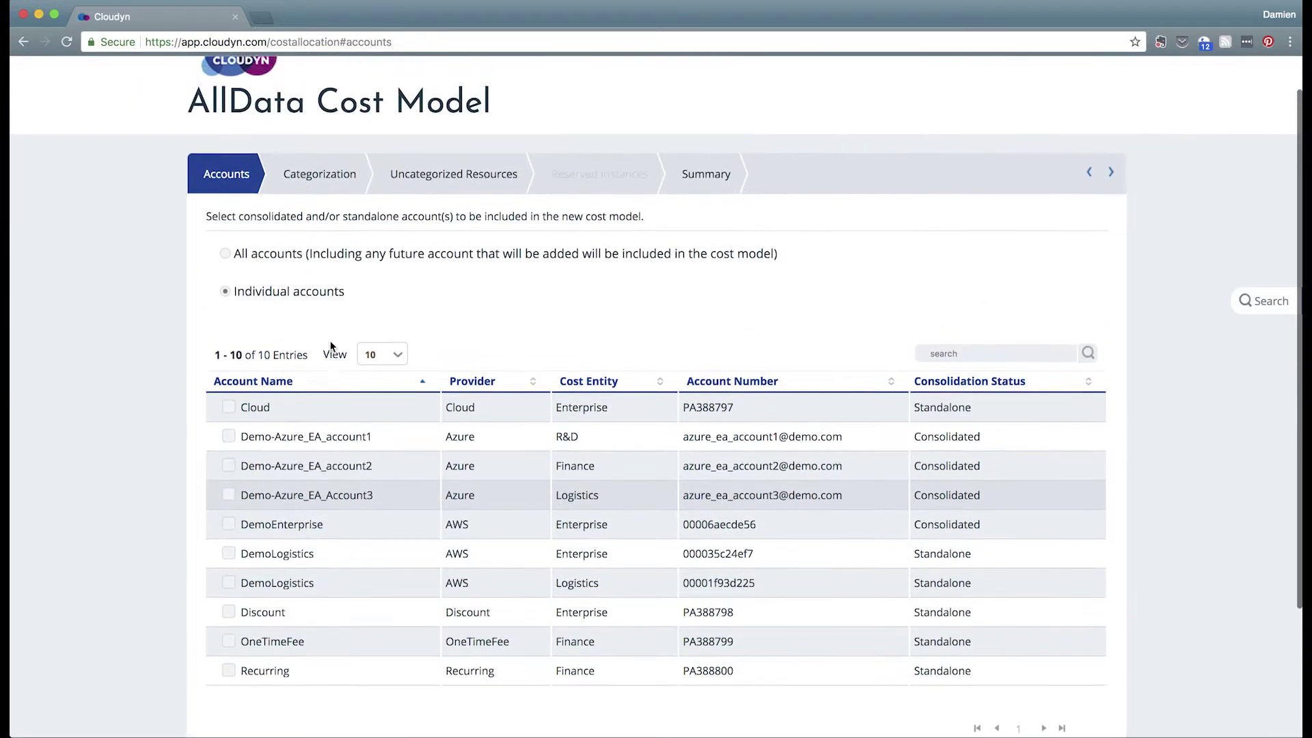
click(319, 189)
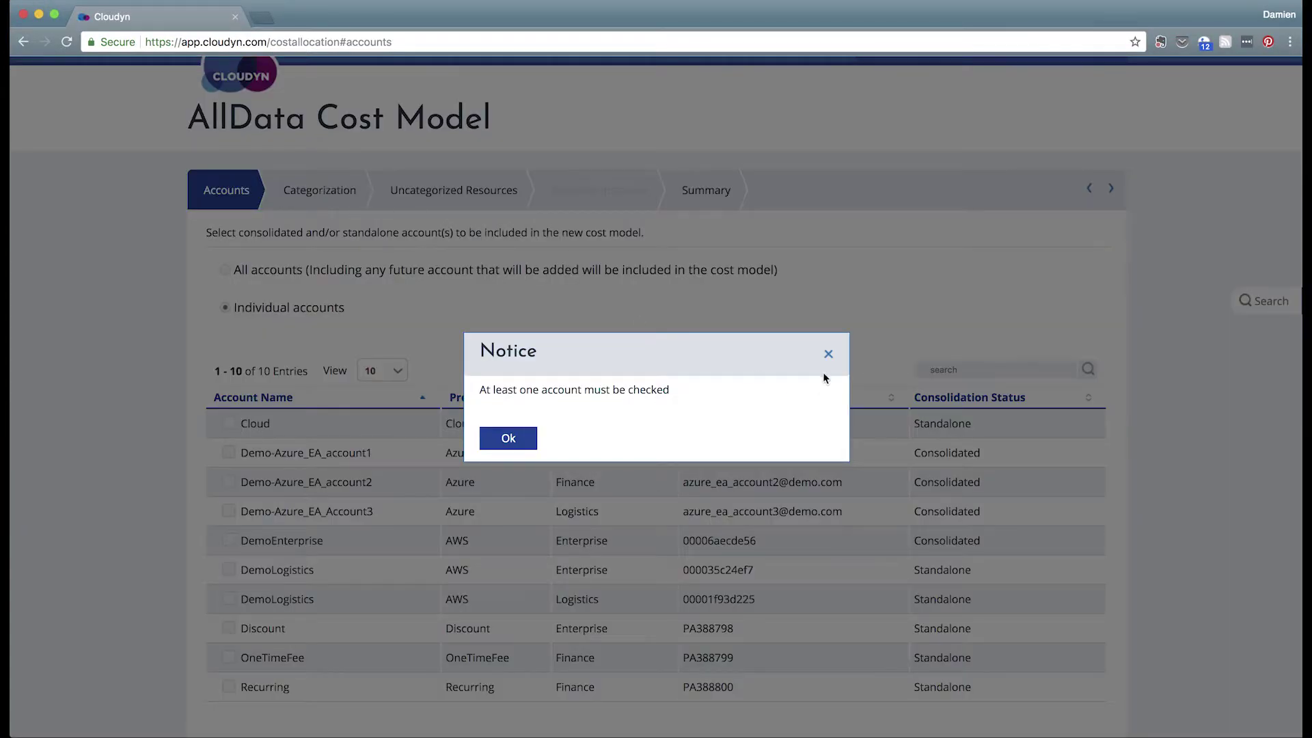
click(828, 354)
click(228, 271)
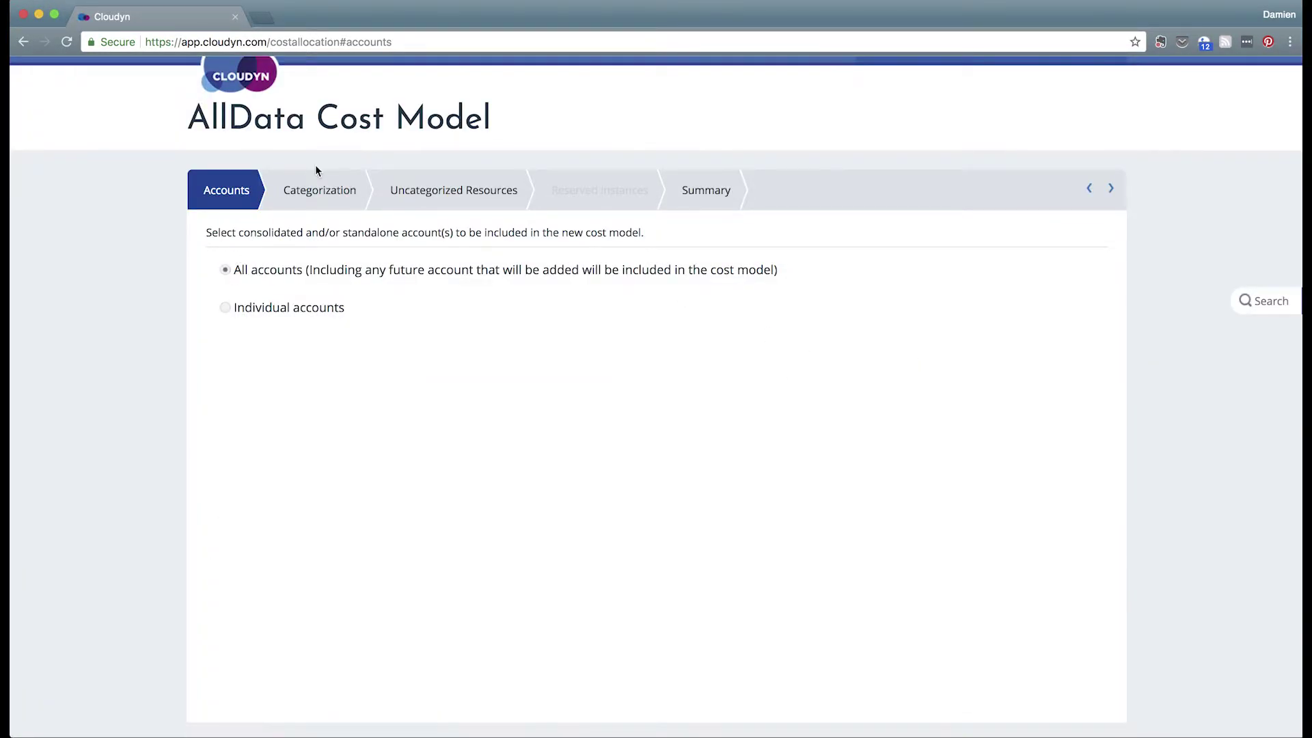
- On the Categorization step, check the Name and Environment tags, leaving Department Name unchecked
click(317, 193)
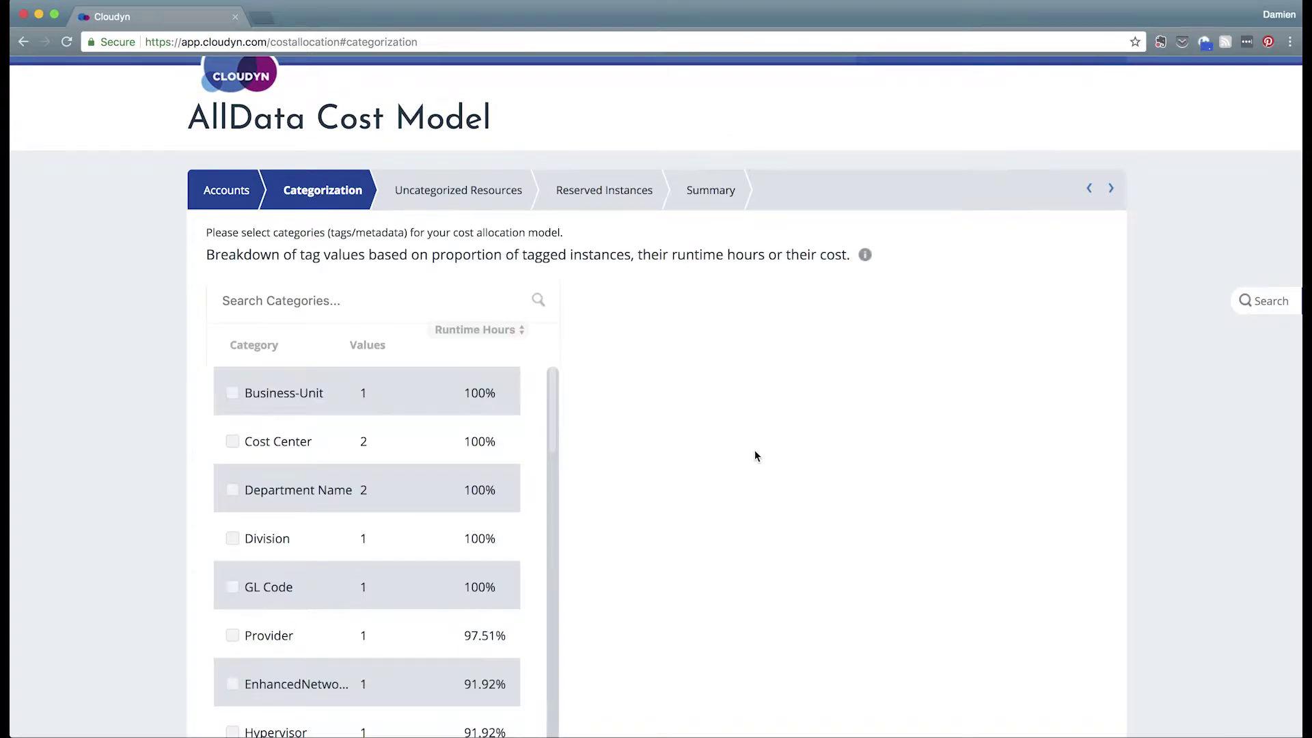
scroll(755, 453, down, 3)
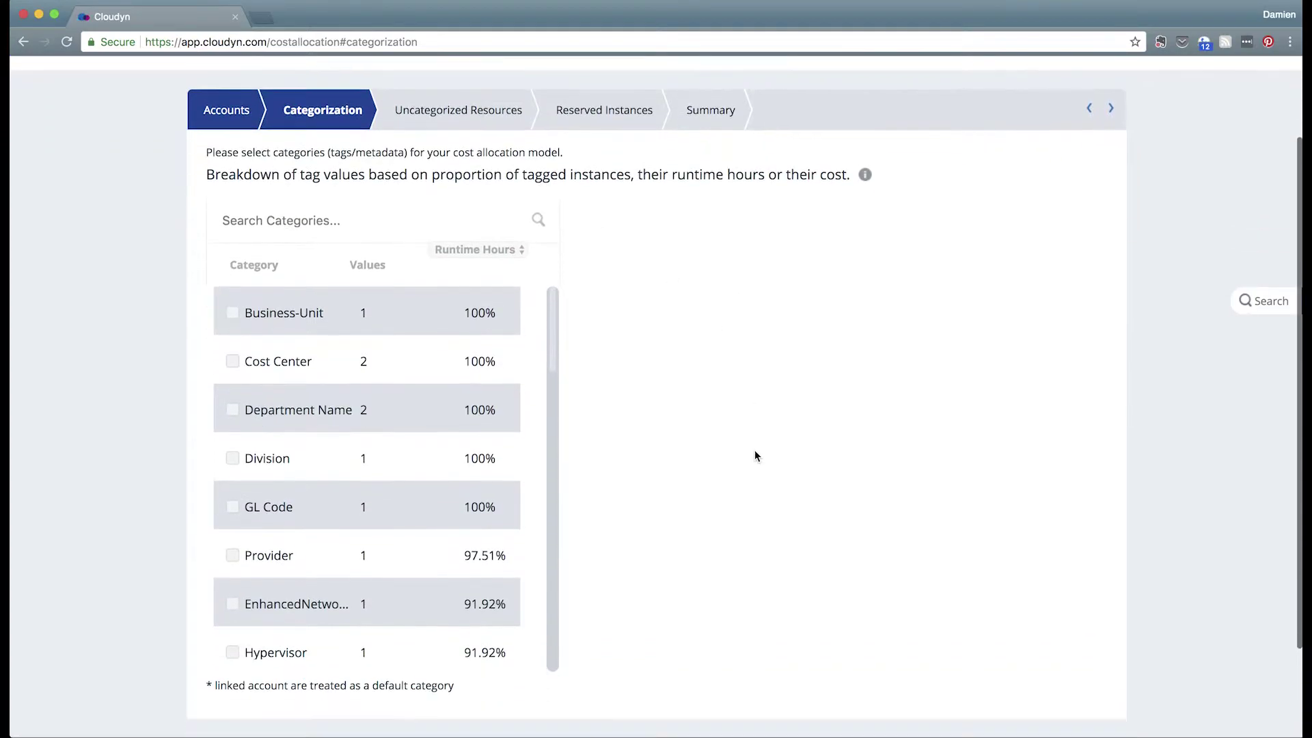
mouse_move(553, 238)
mouse_down()
mouse_move(567, 420)
mouse_move(555, 522)
mouse_move(533, 563)
mouse_move(551, 219)
mouse_up()
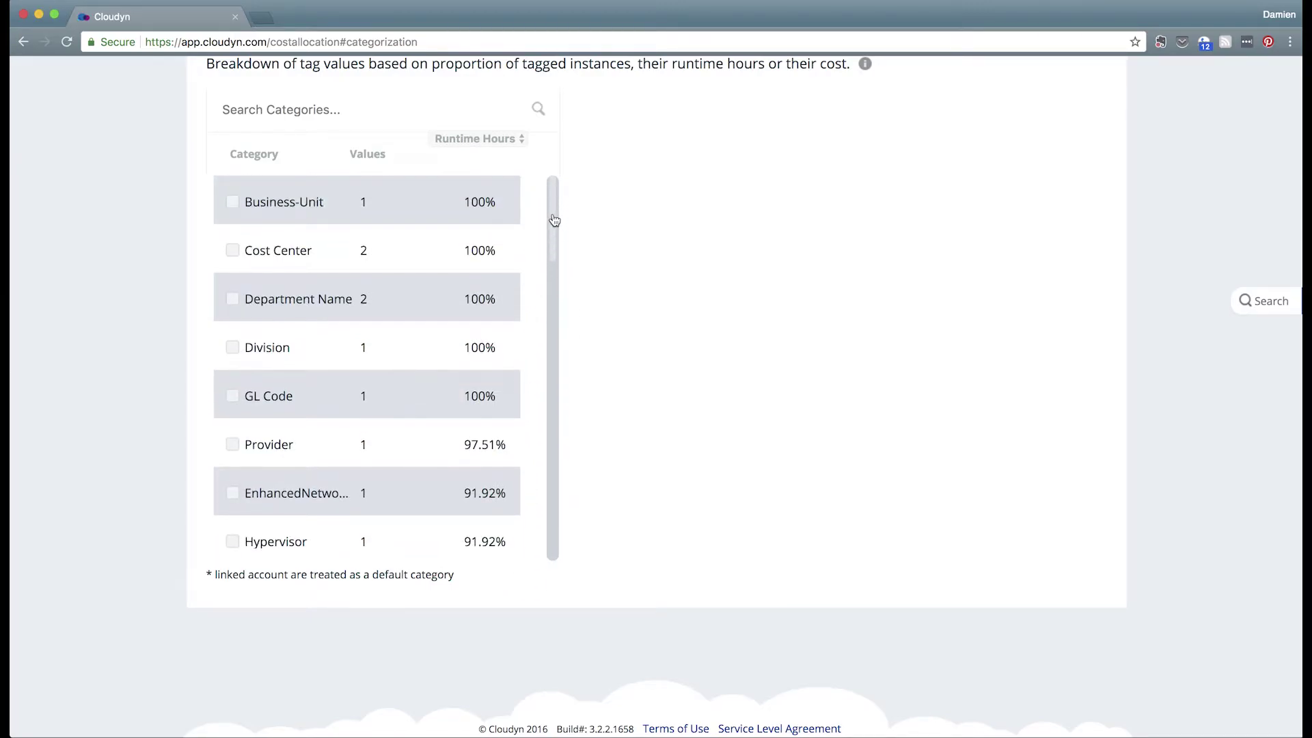
click(233, 300)
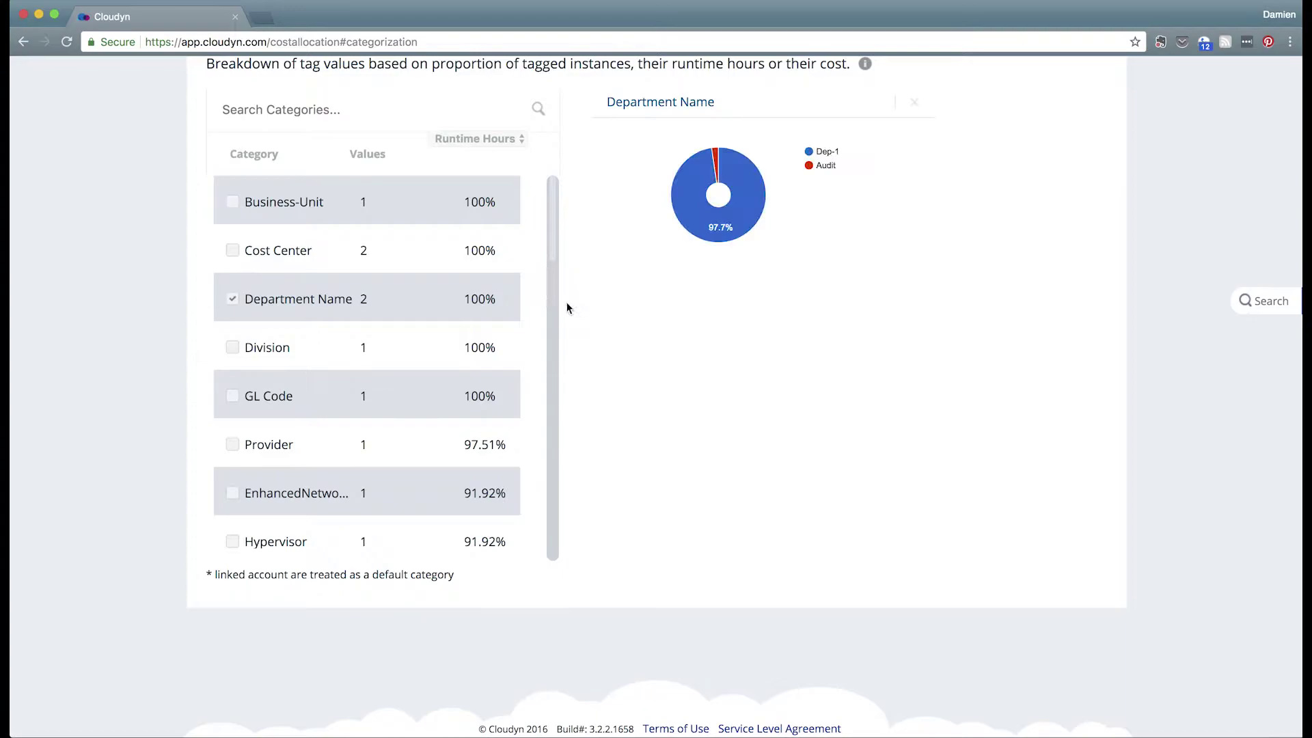
click(232, 298)
drag(553, 254, 559, 348)
click(232, 226)
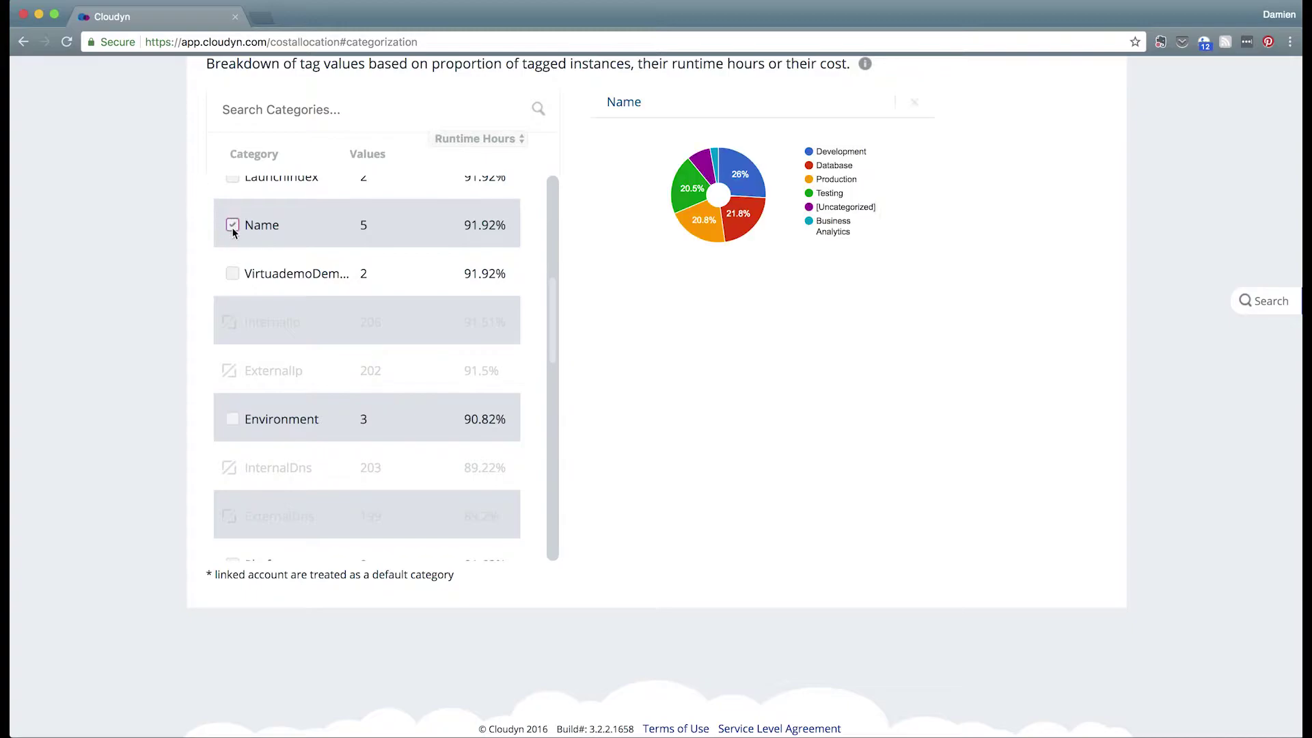
mouse_move(760, 217)
drag(555, 296, 555, 297)
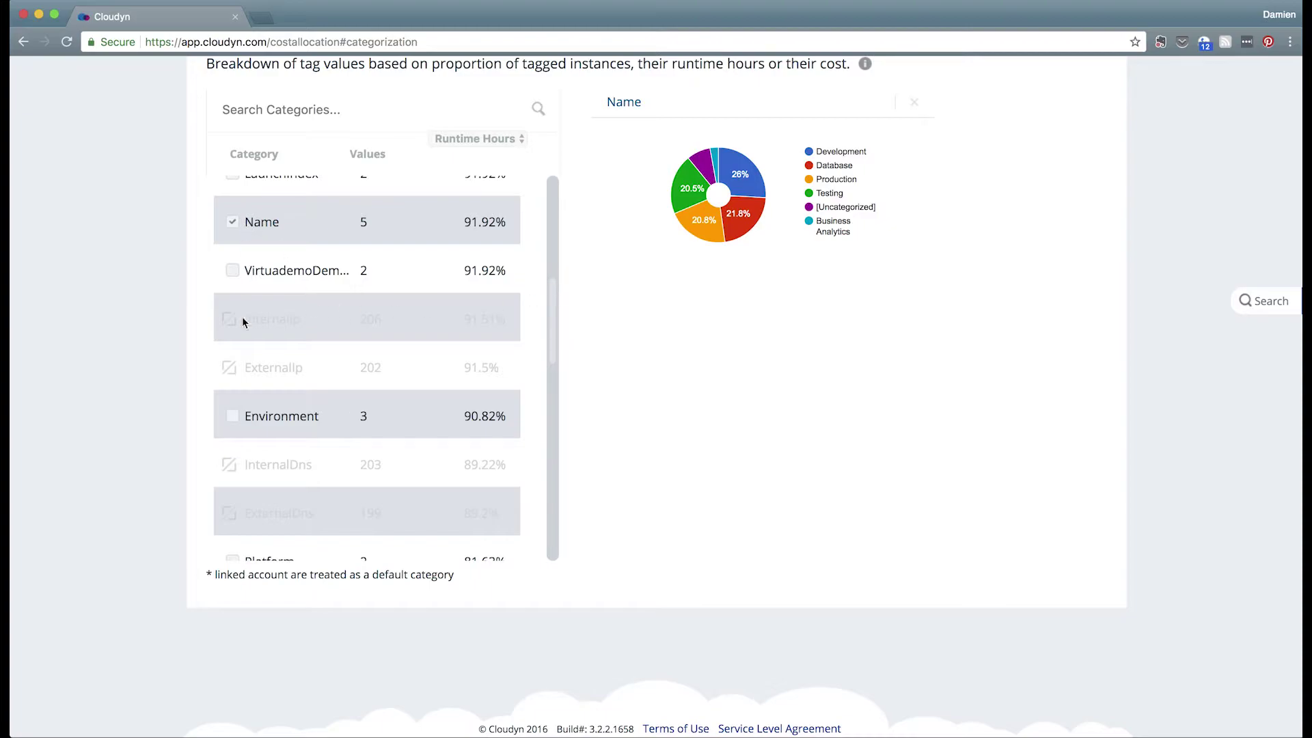
click(231, 423)
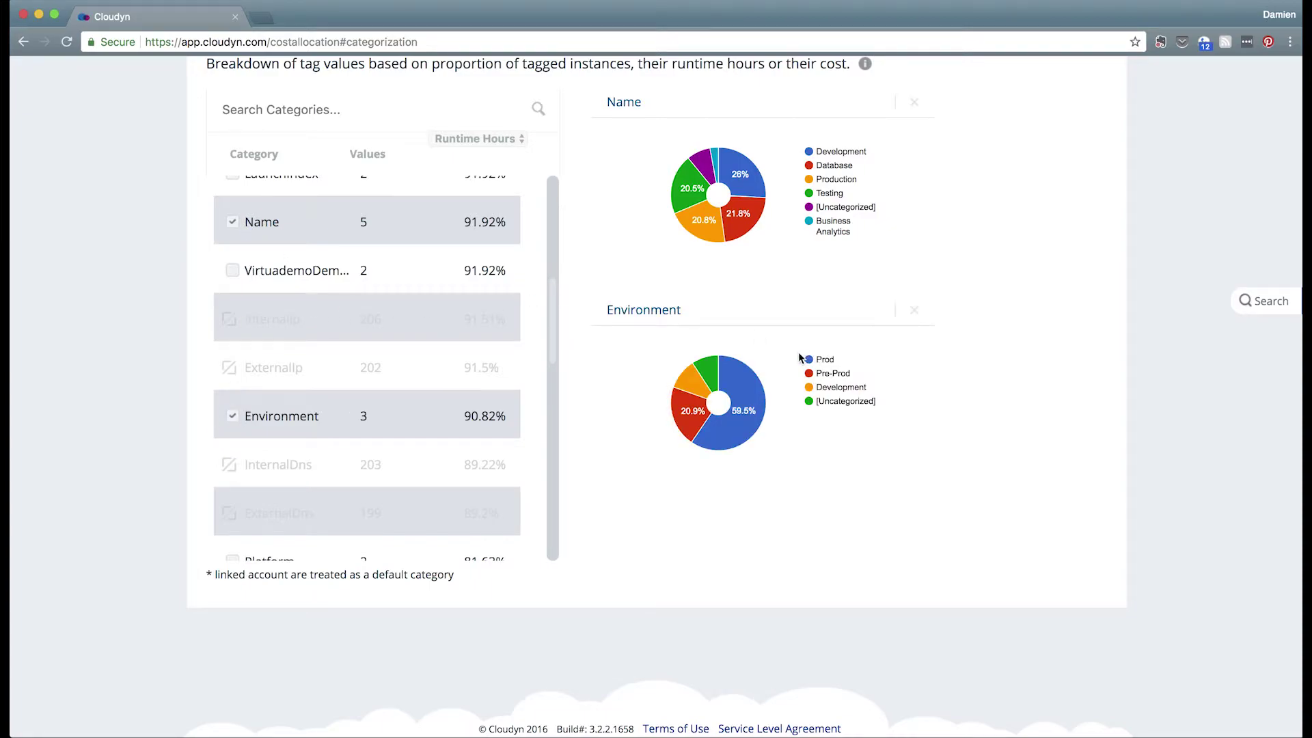
scroll(805, 389, up, 3)
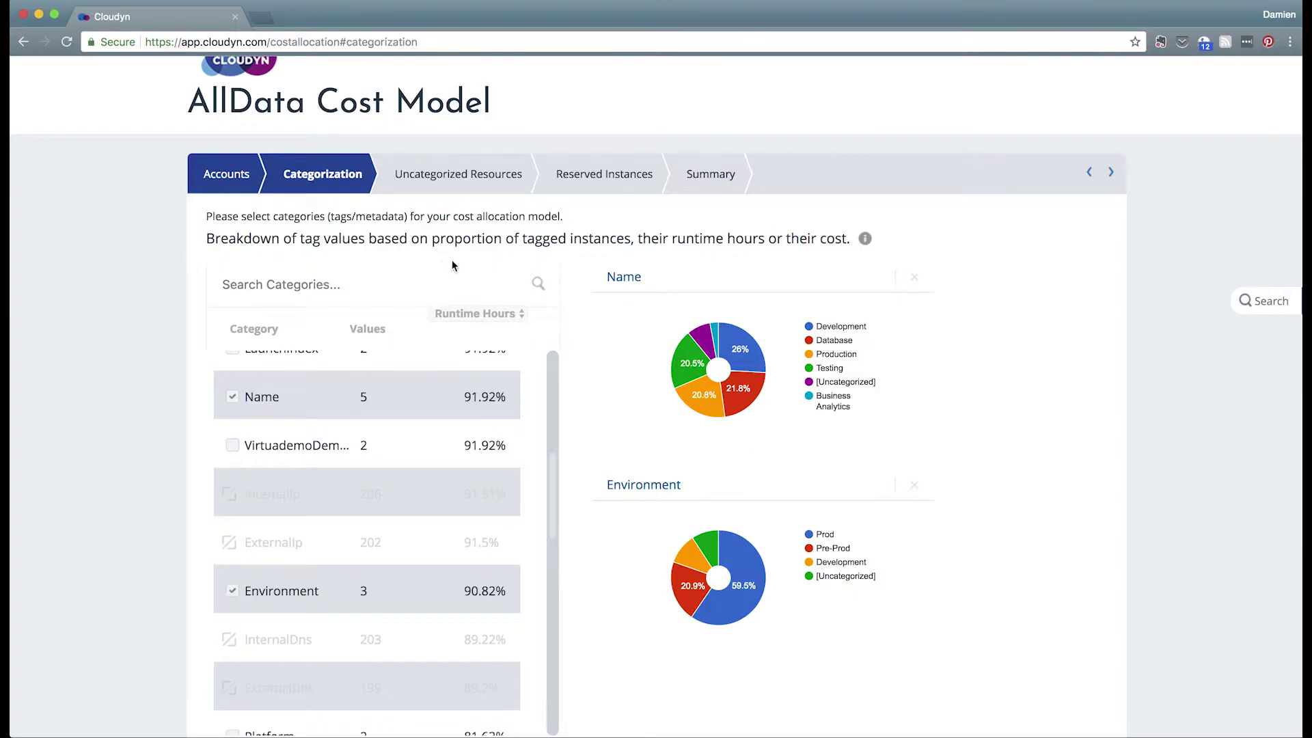
- Create rule 1 allocating Azure/Storage proportionally to categorized Azure/VM cost, then begin another rule
click(478, 181)
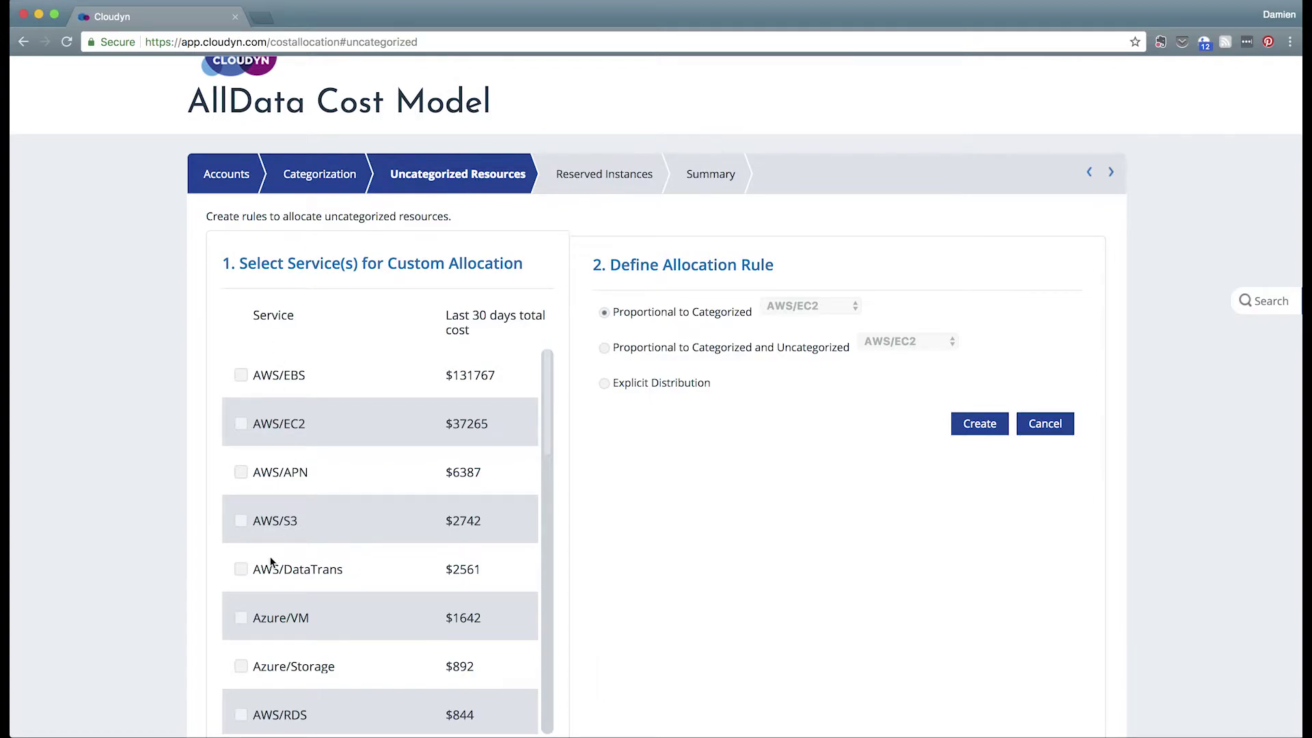
scroll(272, 564, down, 2)
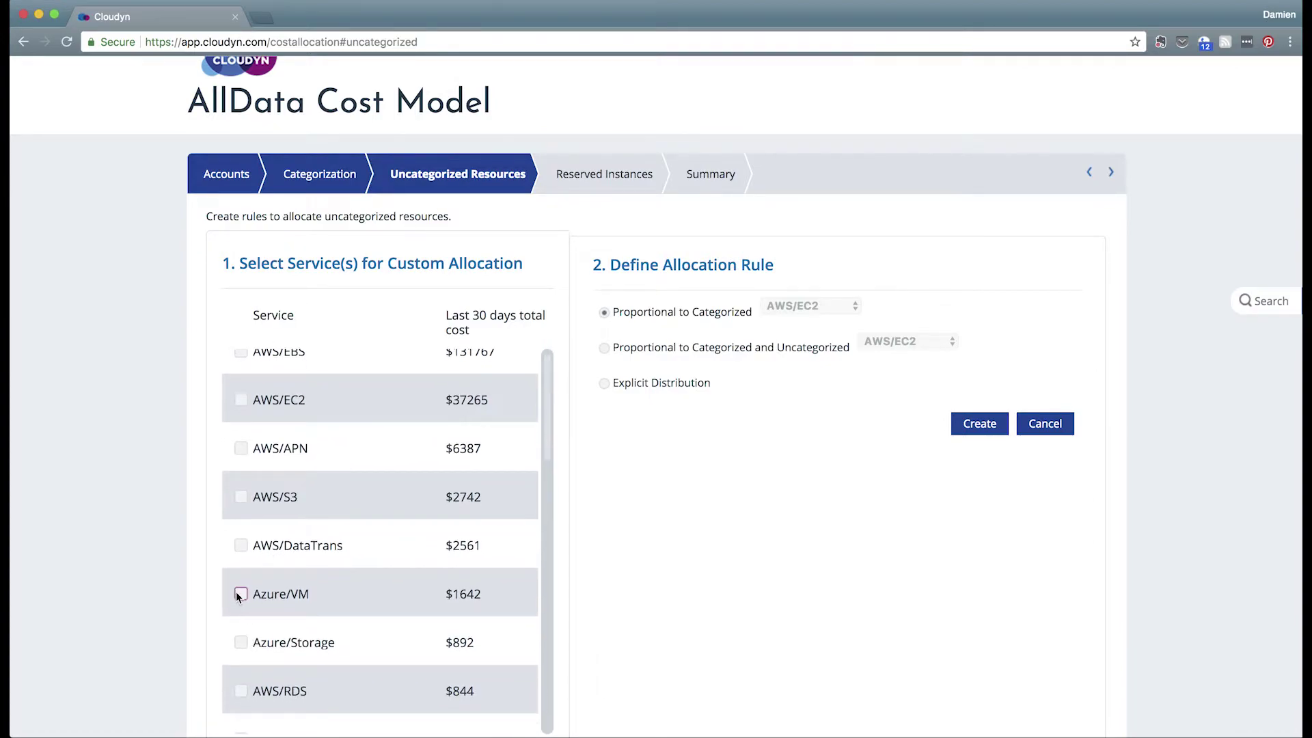
scroll(712, 540, down, 3)
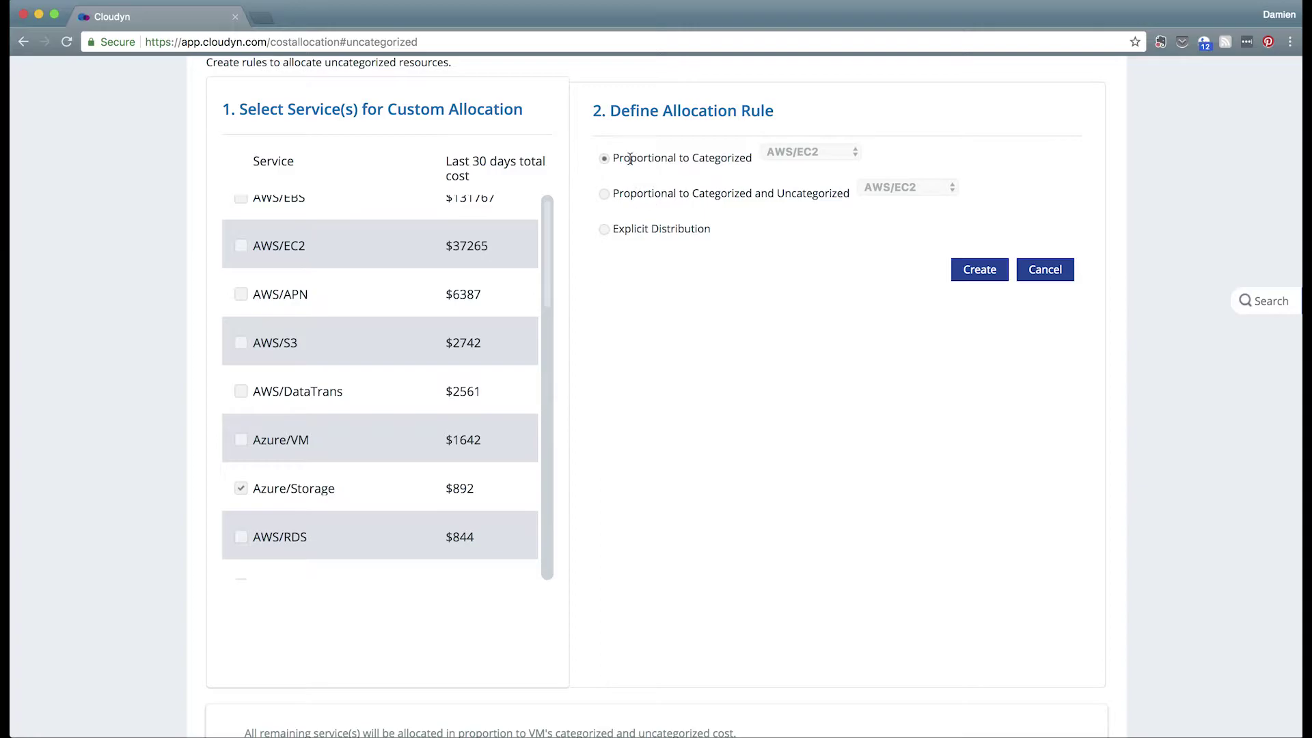
click(835, 155)
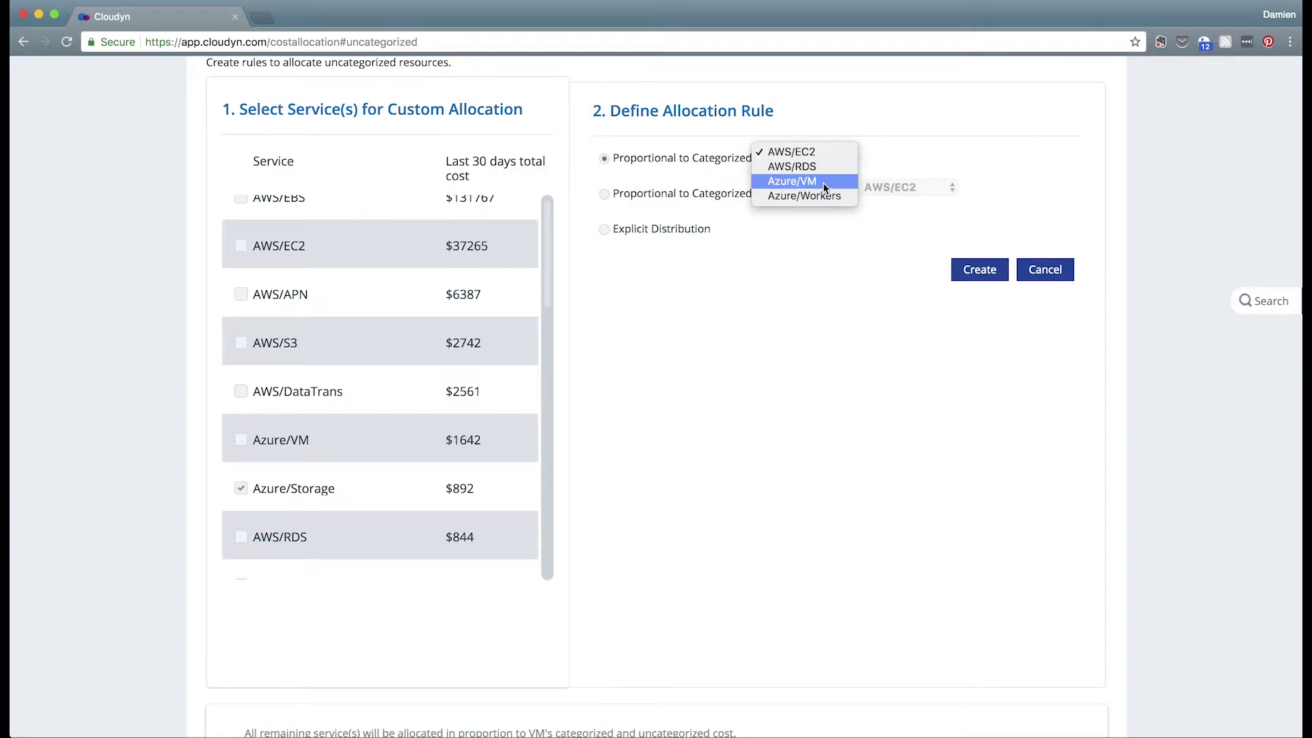
click(823, 182)
click(965, 274)
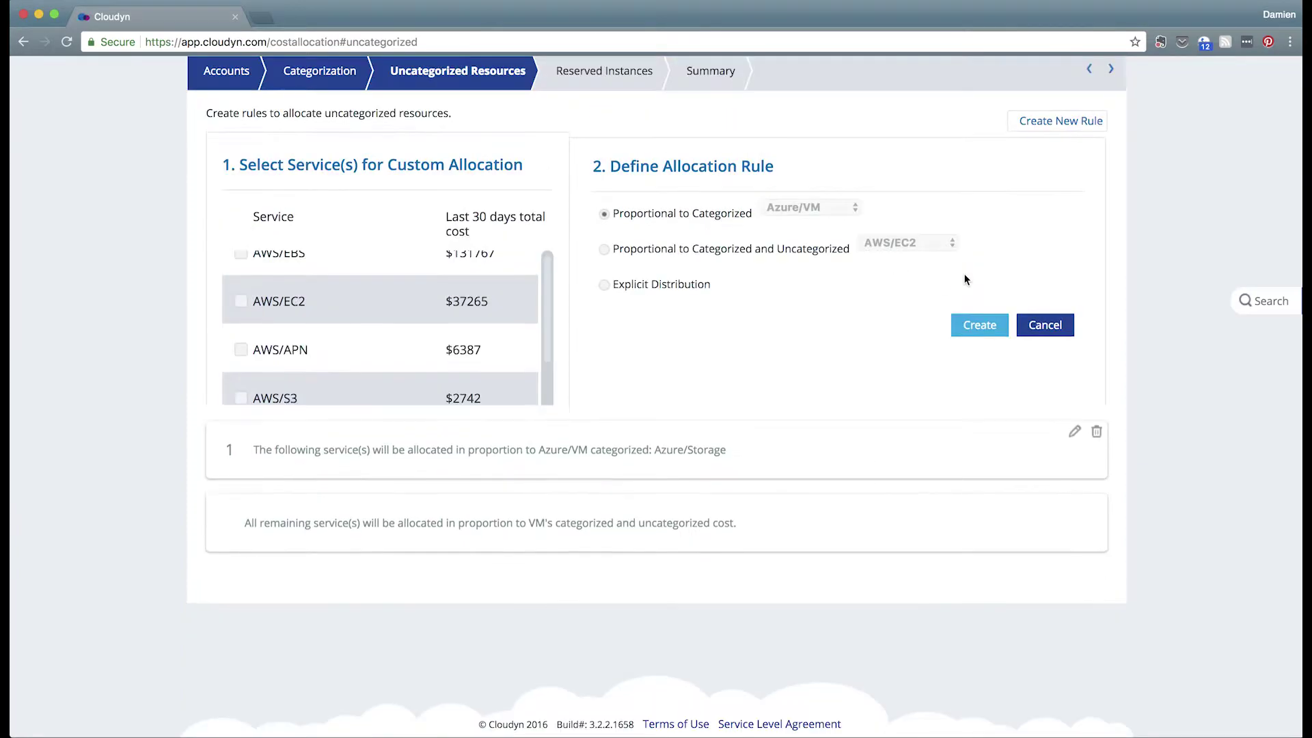
click(1059, 121)
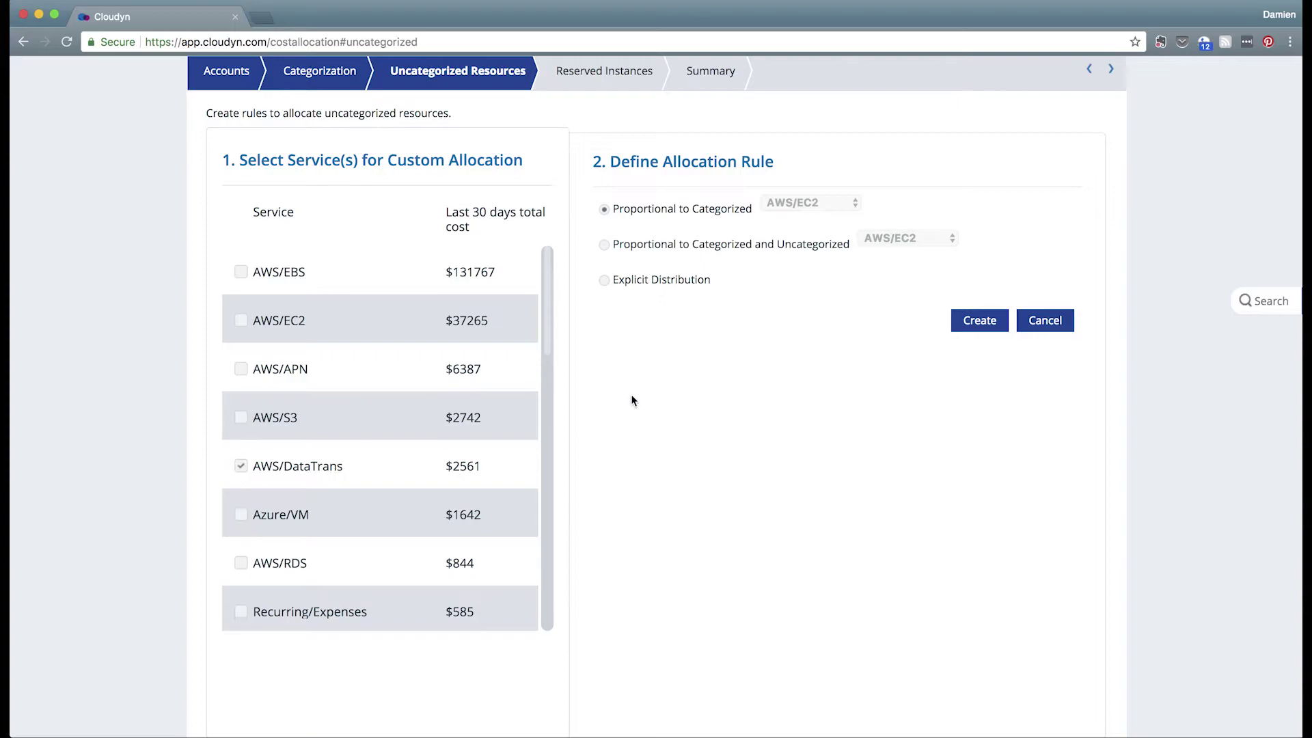
- Create rule 2 explicitly distributing 100% of AWS/DataTrans cost to the Production name
click(604, 280)
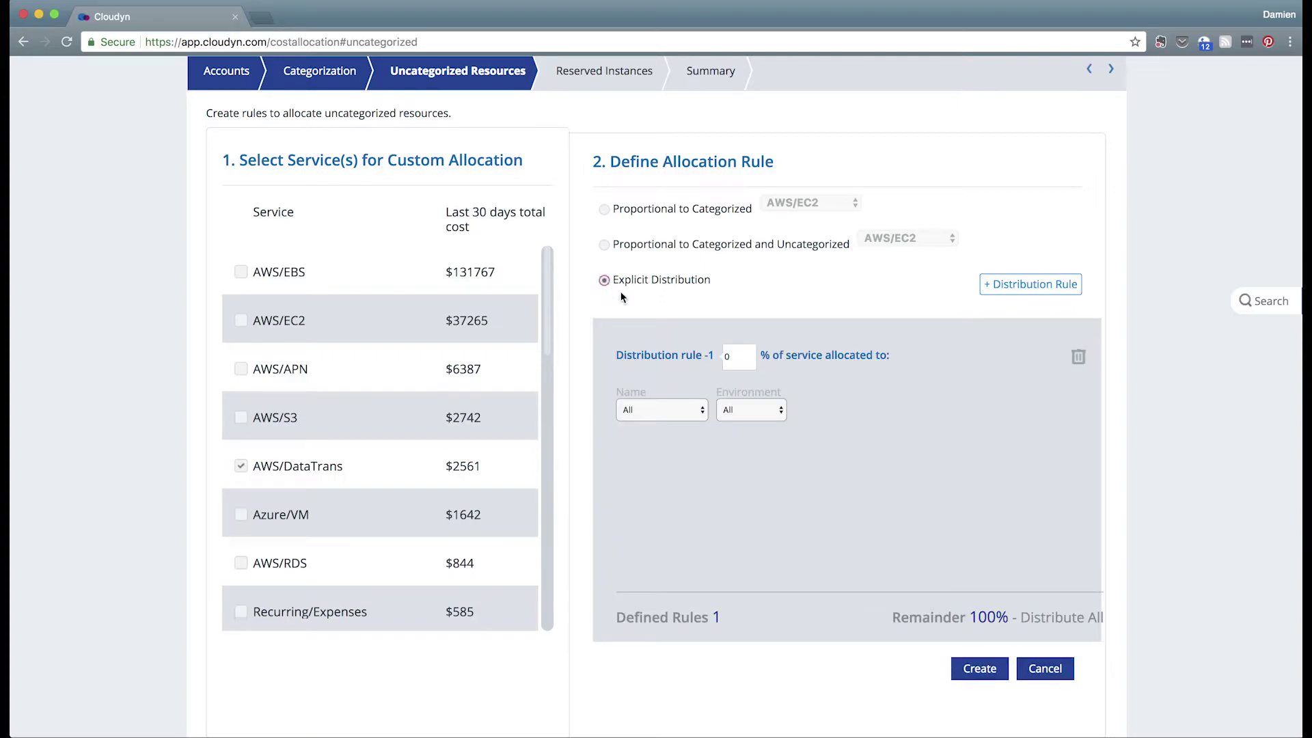
click(725, 356)
text(10-0-)
key(End)
click(666, 411)
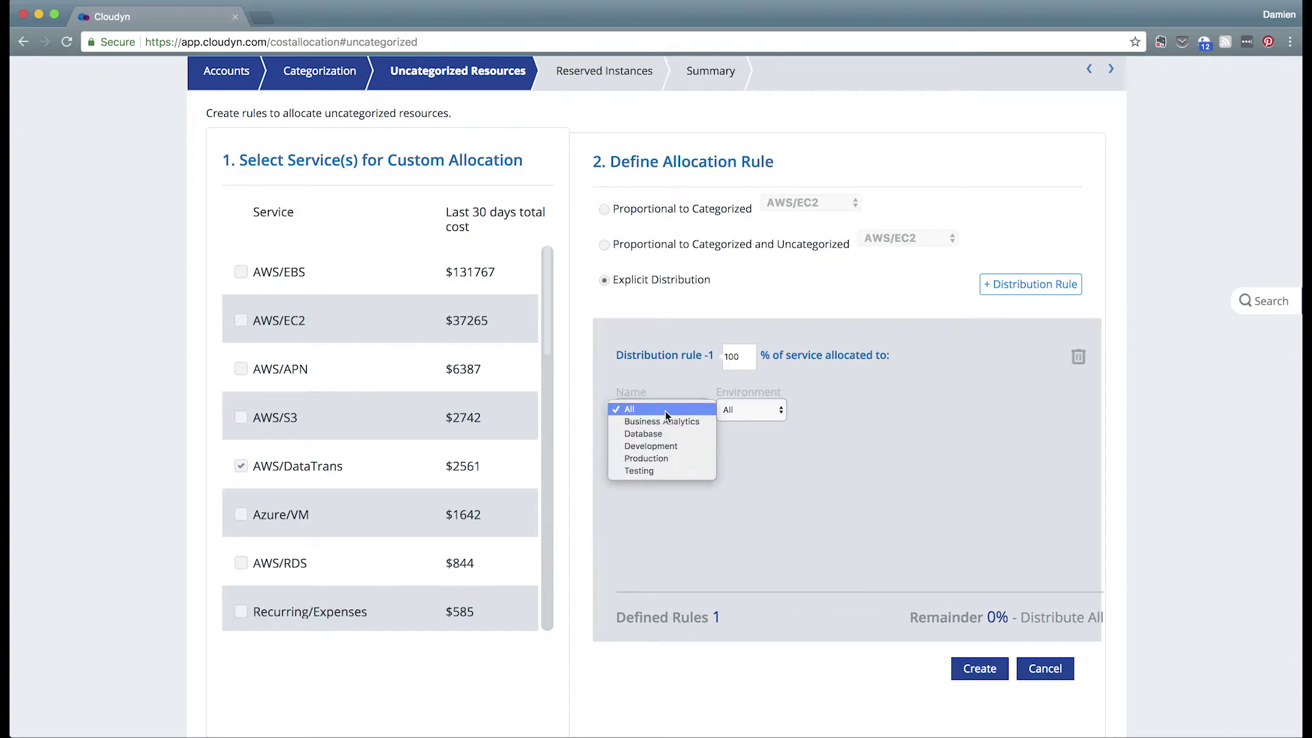
click(662, 456)
click(988, 668)
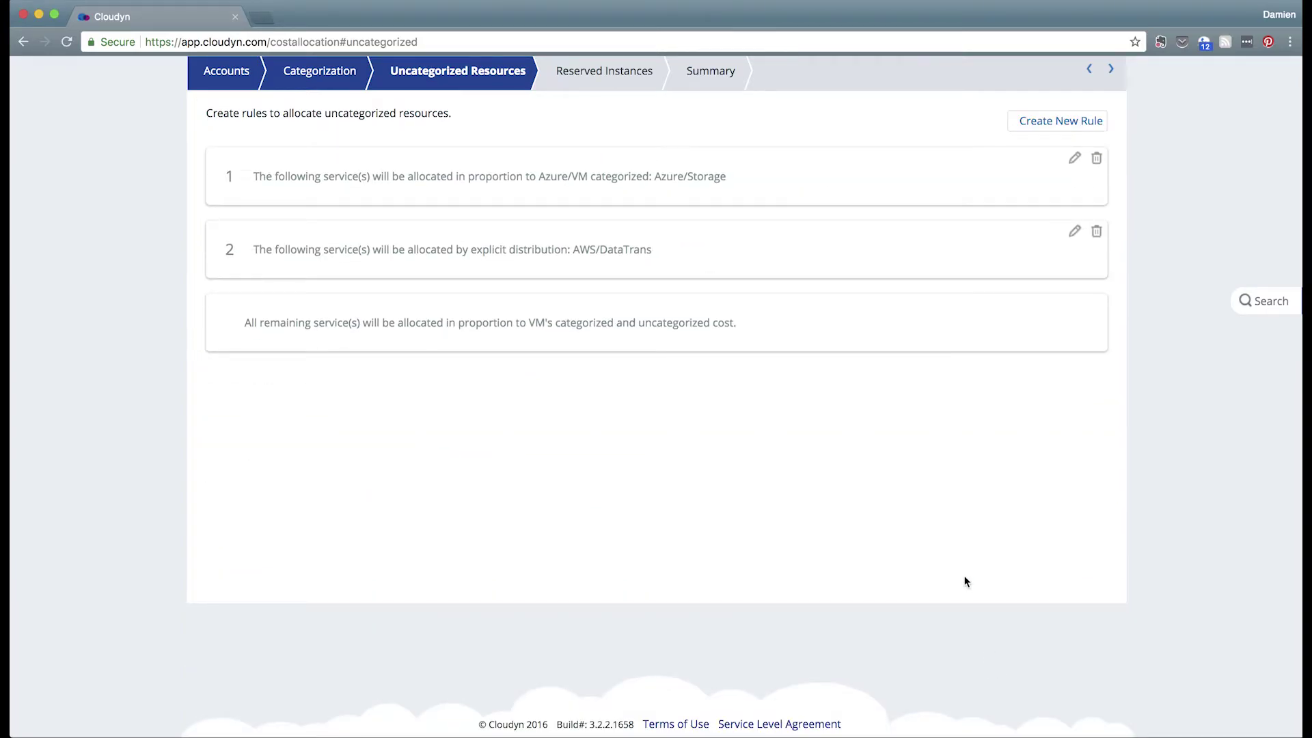
scroll(966, 581, up, 3)
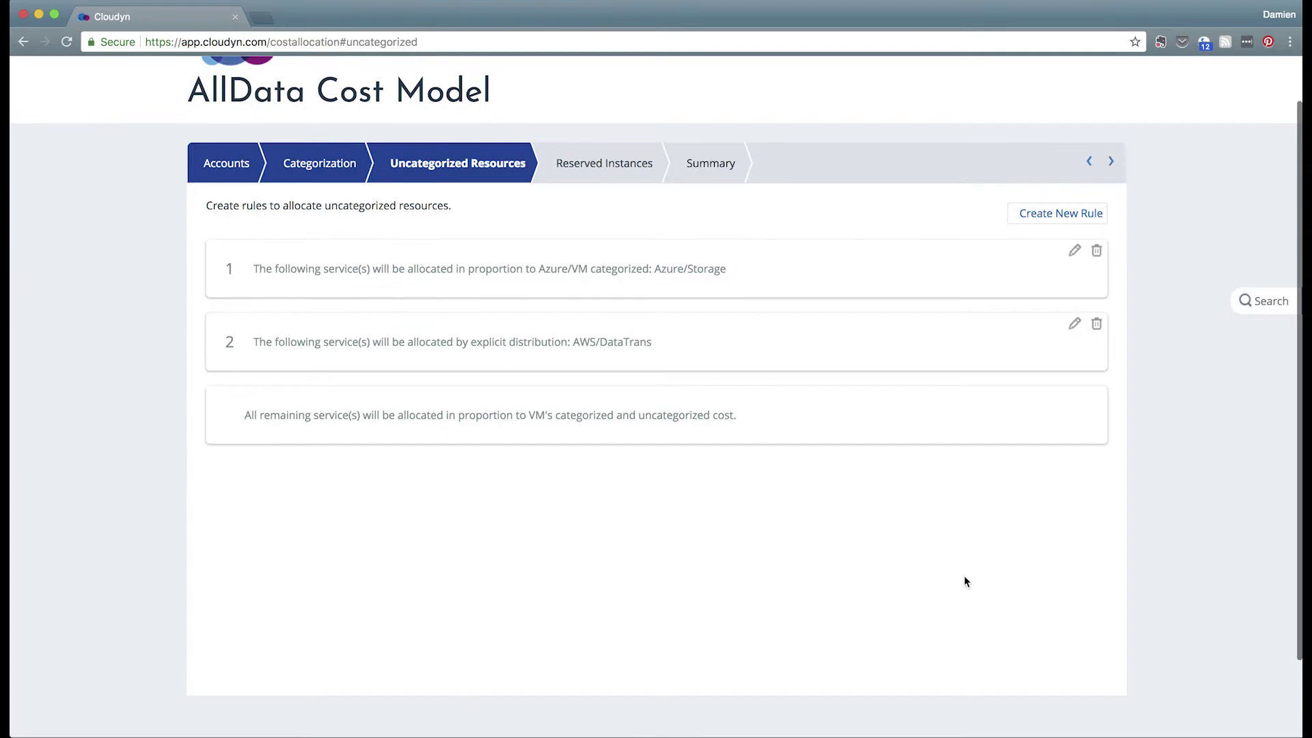
- Add the 2017-03-07 and 2017-04-23 c3.xlarge reservations, allocating 100% to Production across all linked accounts
click(598, 179)
scroll(712, 405, down, 1)
scroll(712, 405, down, 5)
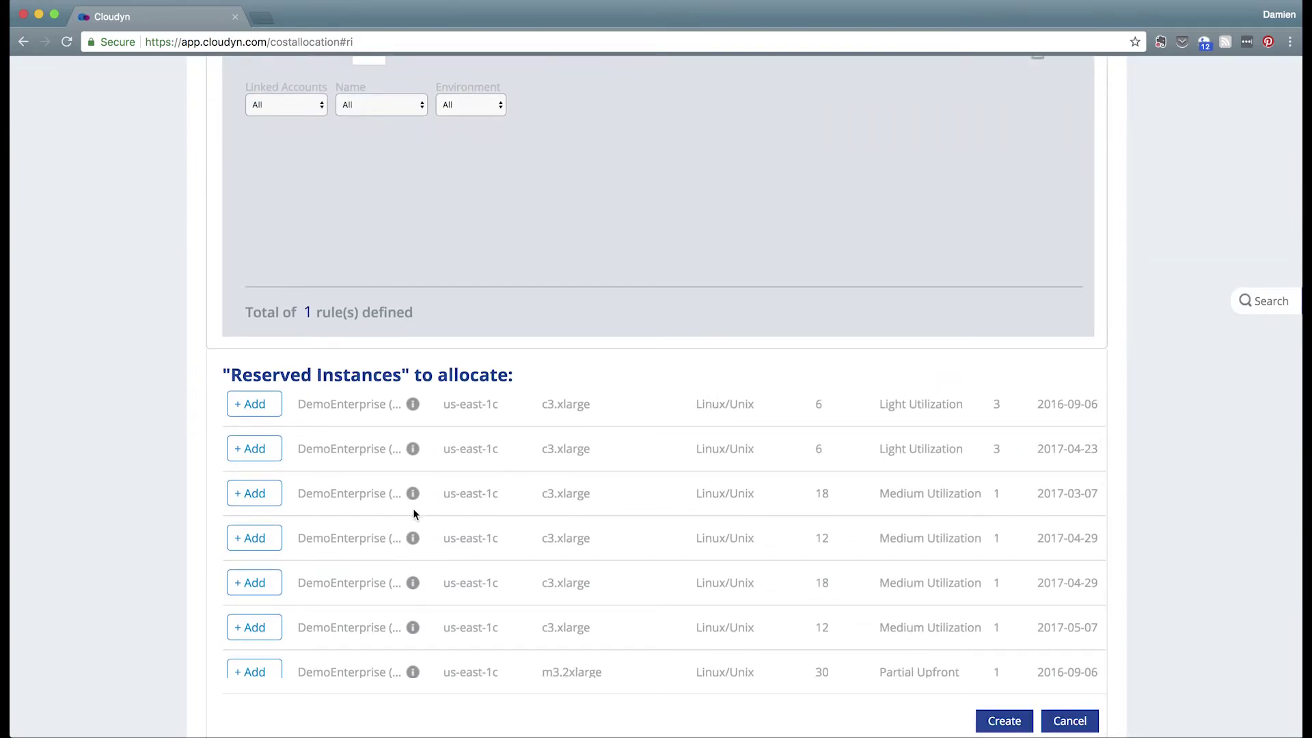
click(252, 493)
click(252, 452)
scroll(370, 411, up, 5)
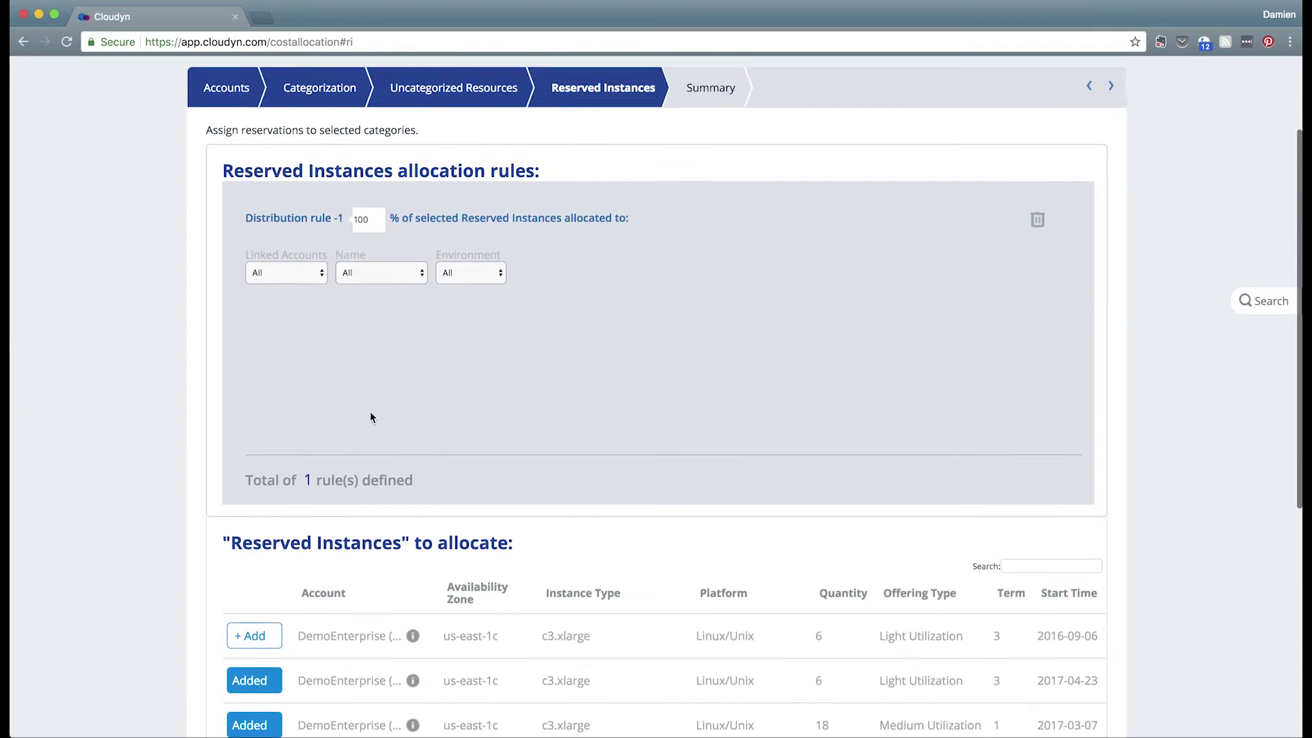
click(321, 276)
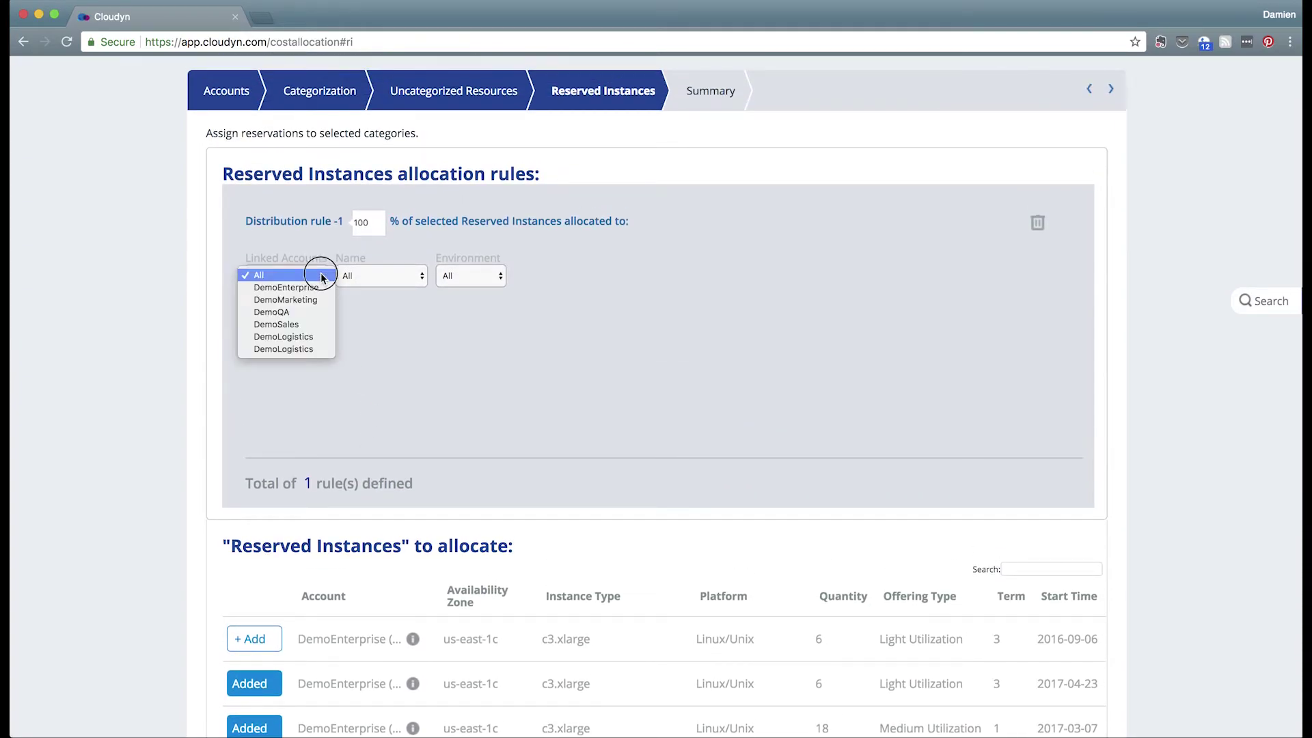
click(318, 274)
click(373, 276)
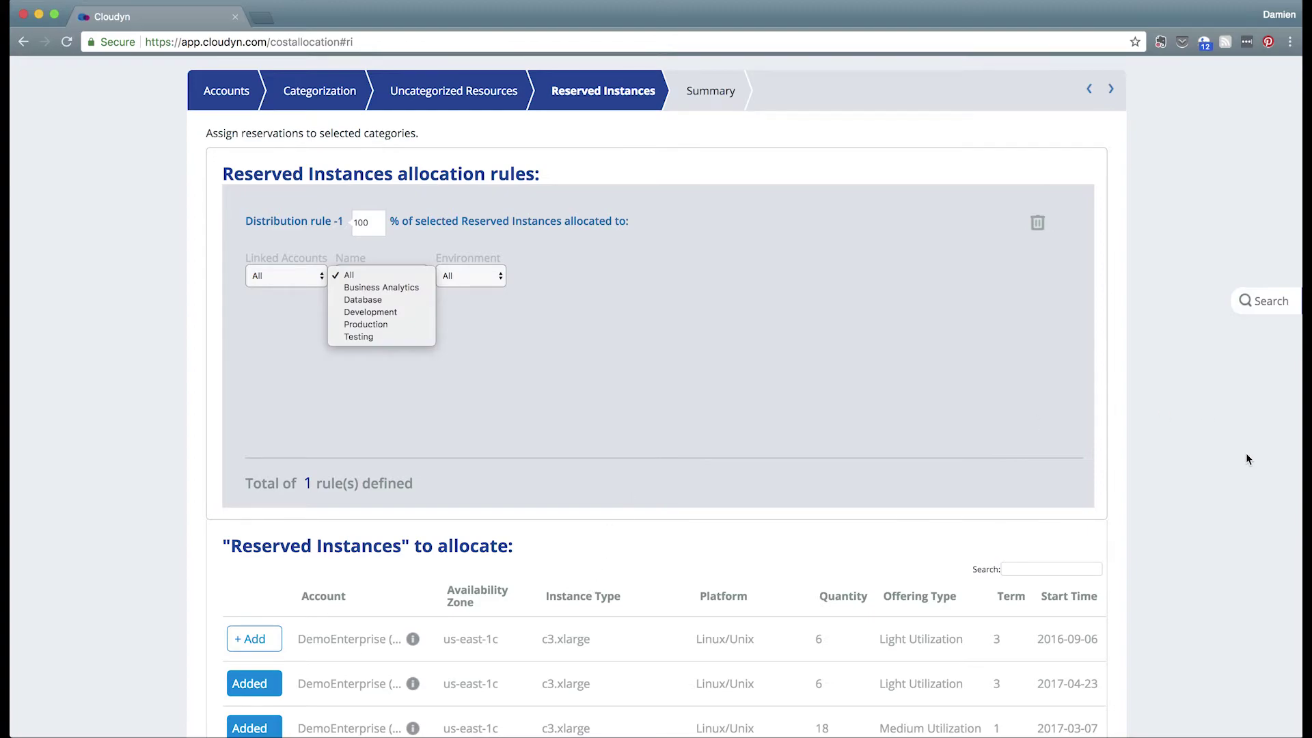
click(356, 325)
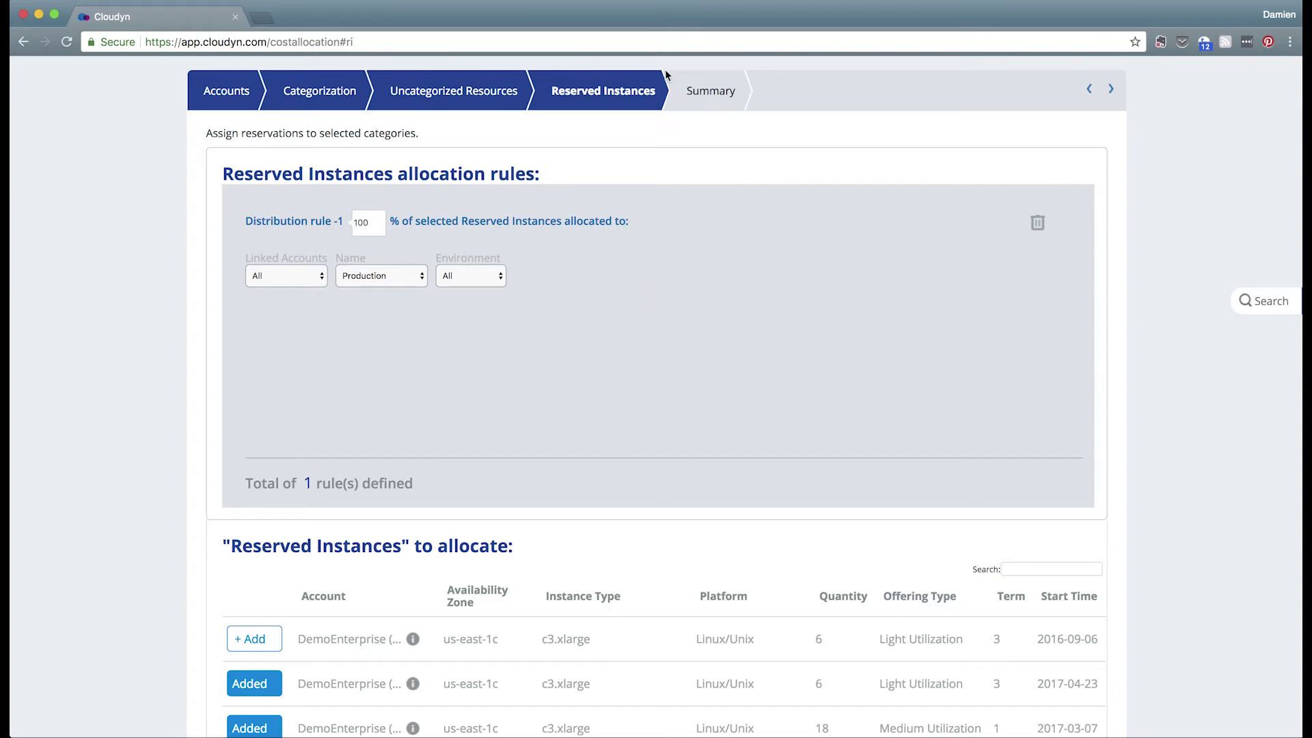
- Review the AllData summary of accounts, categories, allocation rules and reservations
click(736, 100)
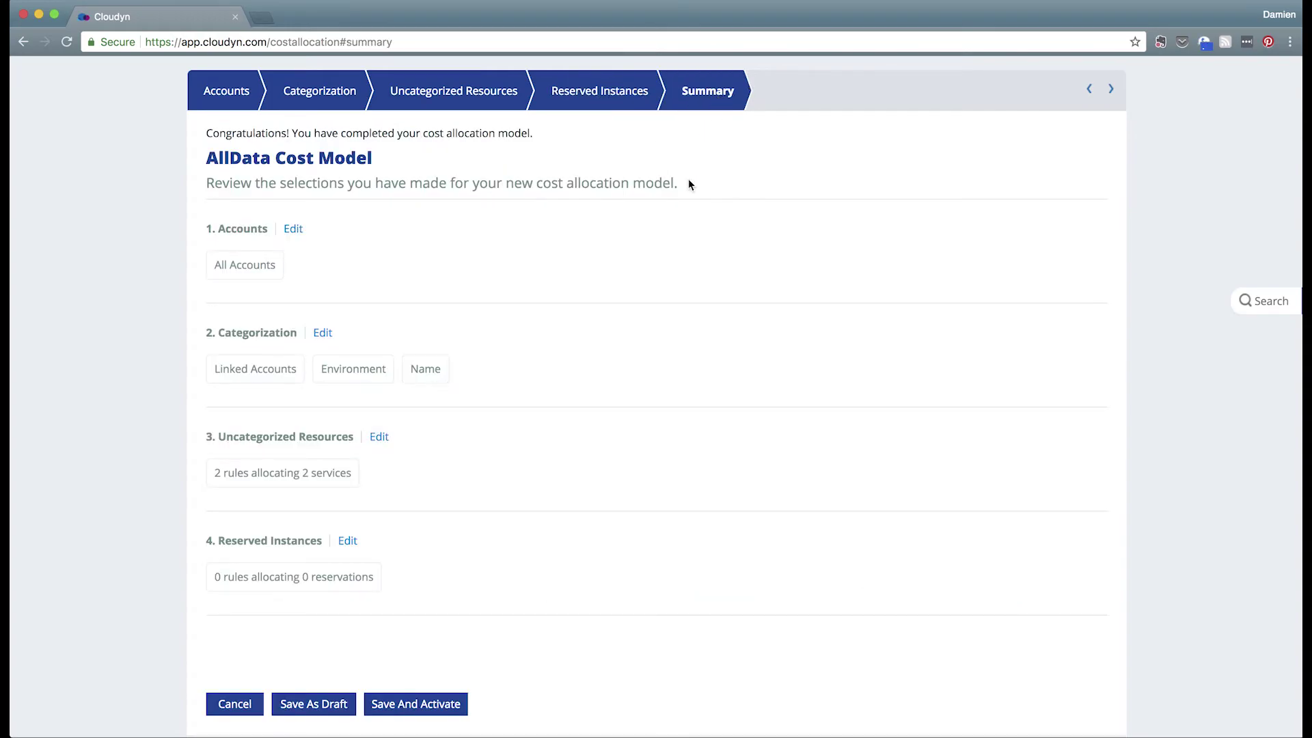
scroll(658, 471, down, 2)
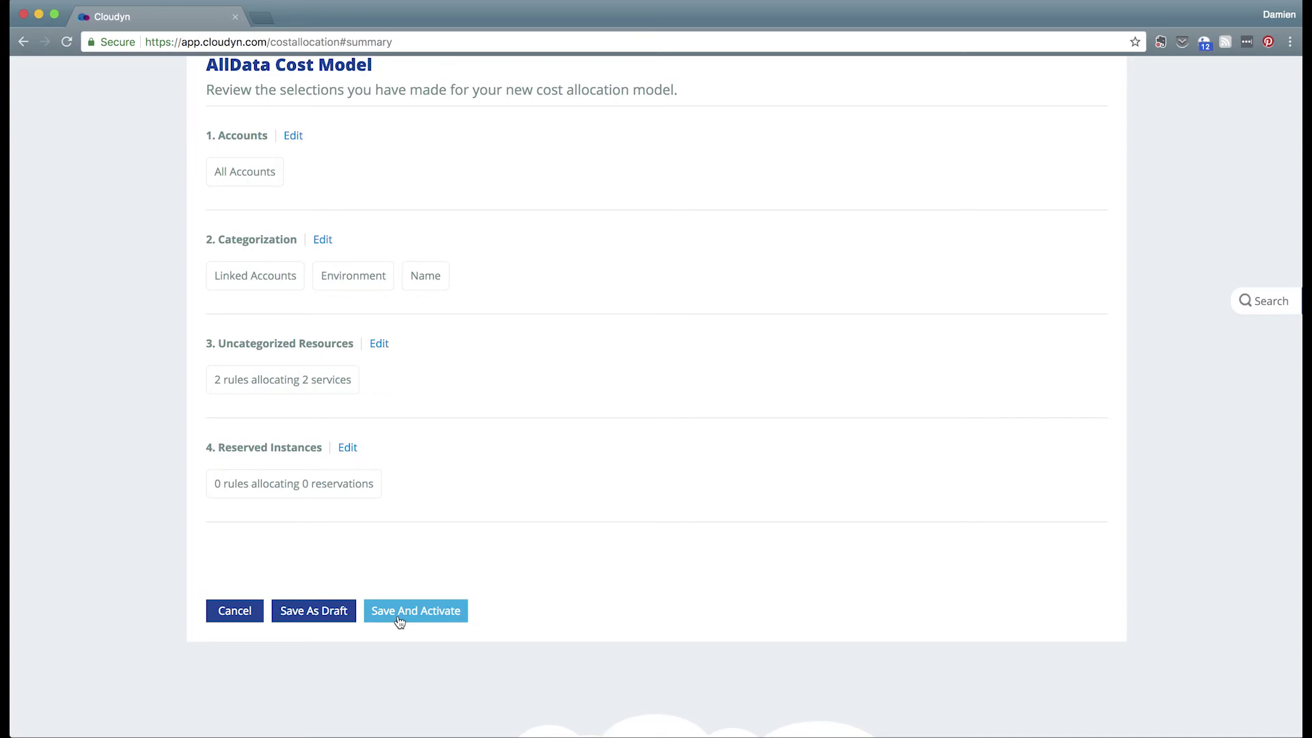
scroll(400, 622, up, 5)
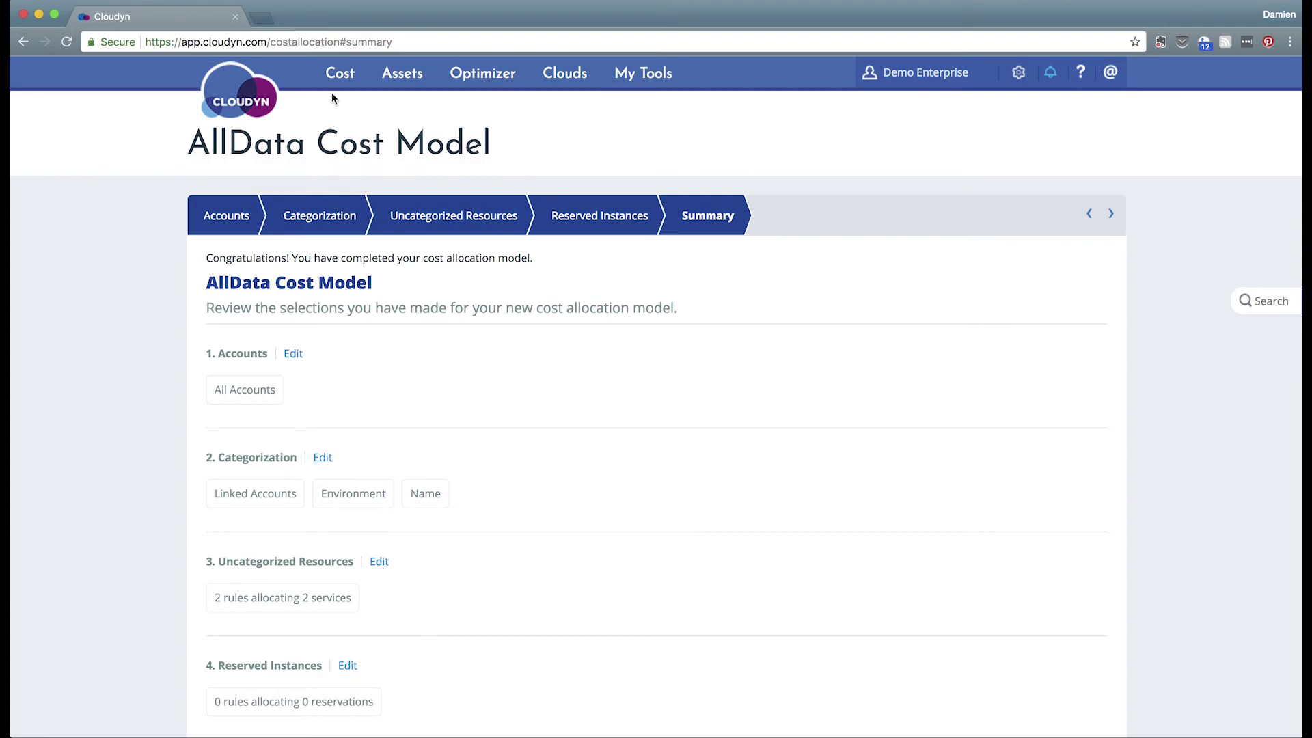
- Return to the Cost Allocation 360° list to confirm AllData is Completed, then bring up Cost Allocation Analysis
mouse_move(332, 89)
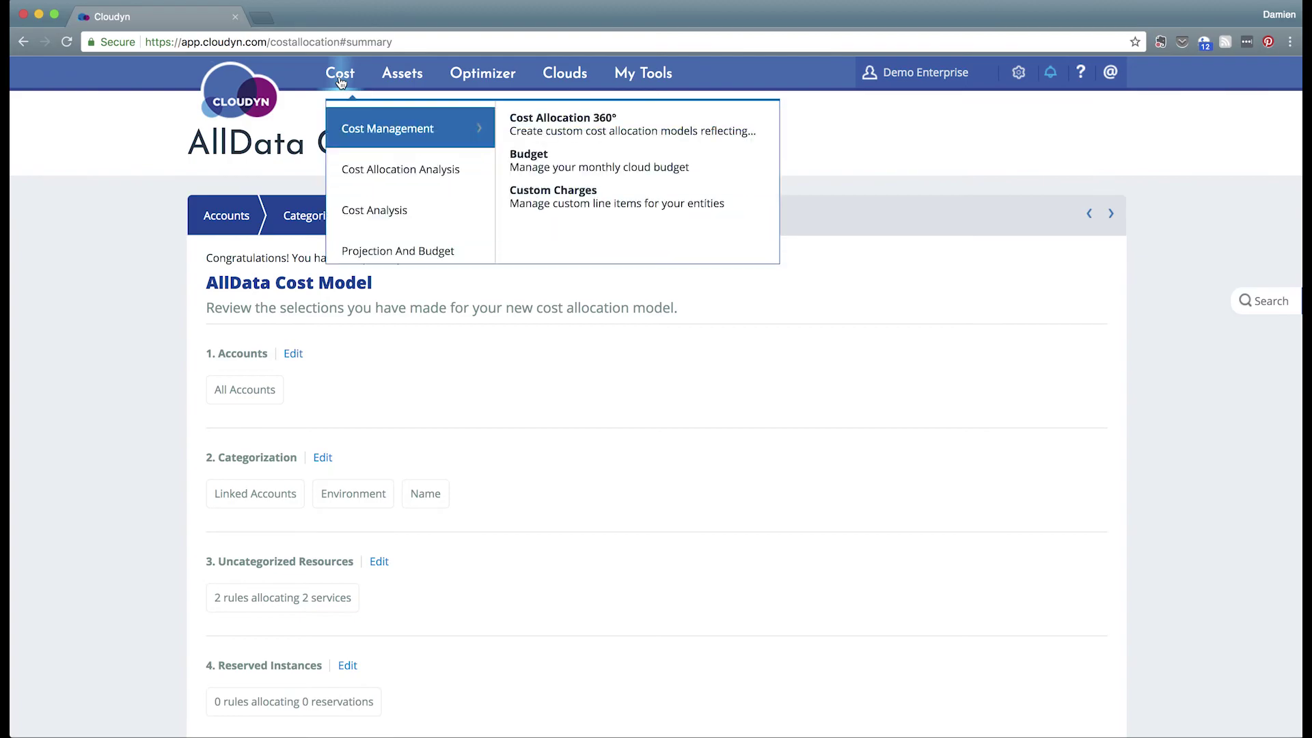
click(525, 133)
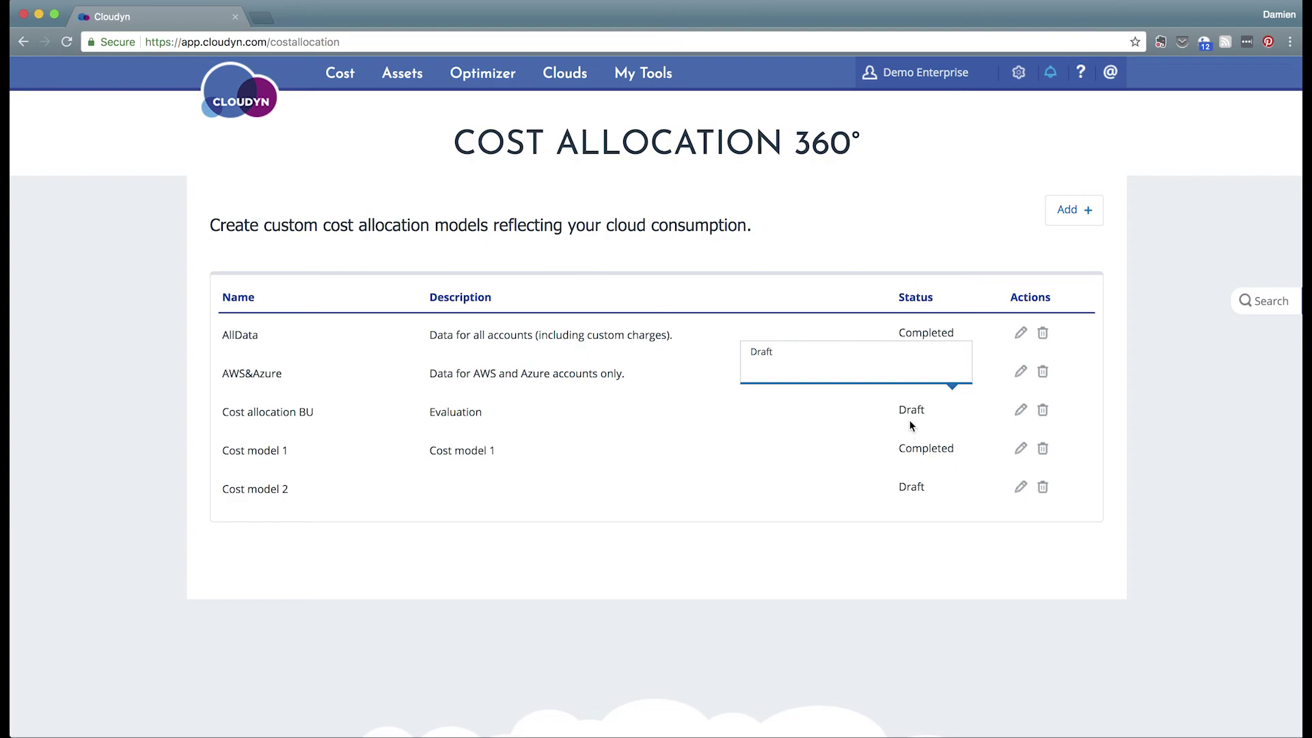
mouse_move(915, 450)
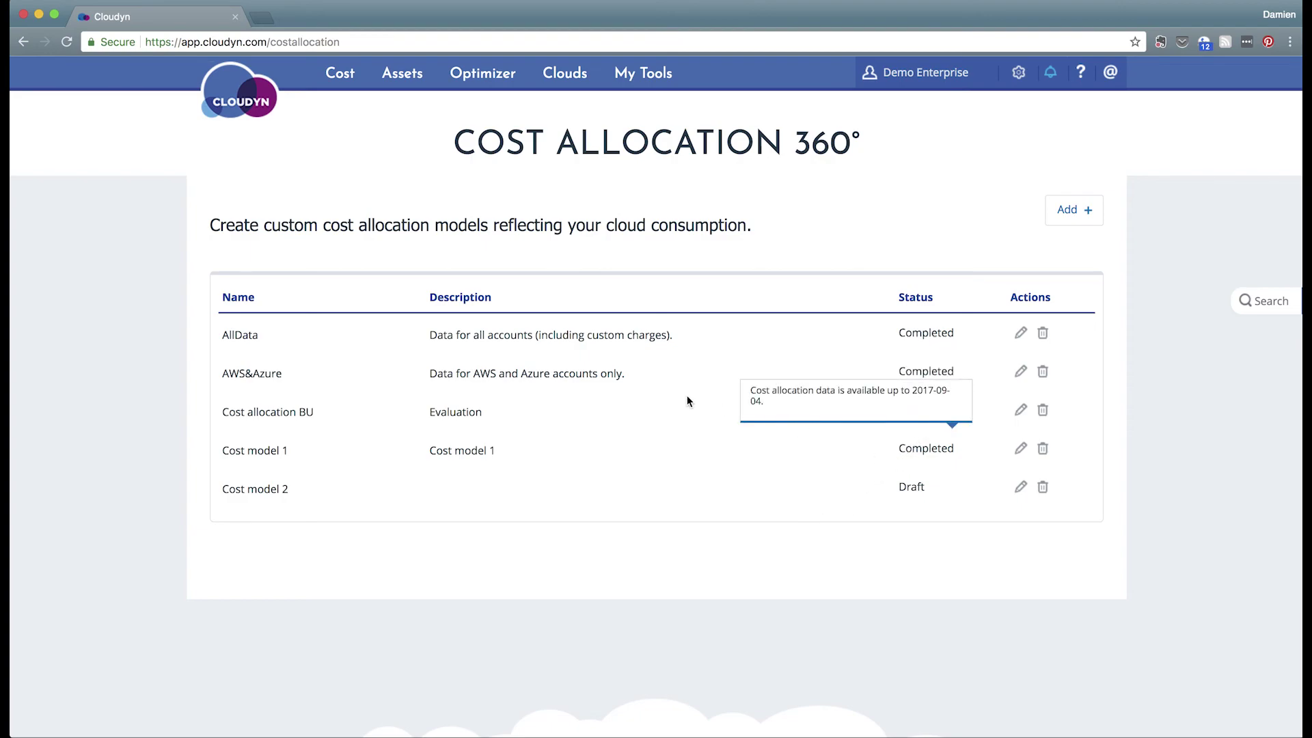
click(341, 74)
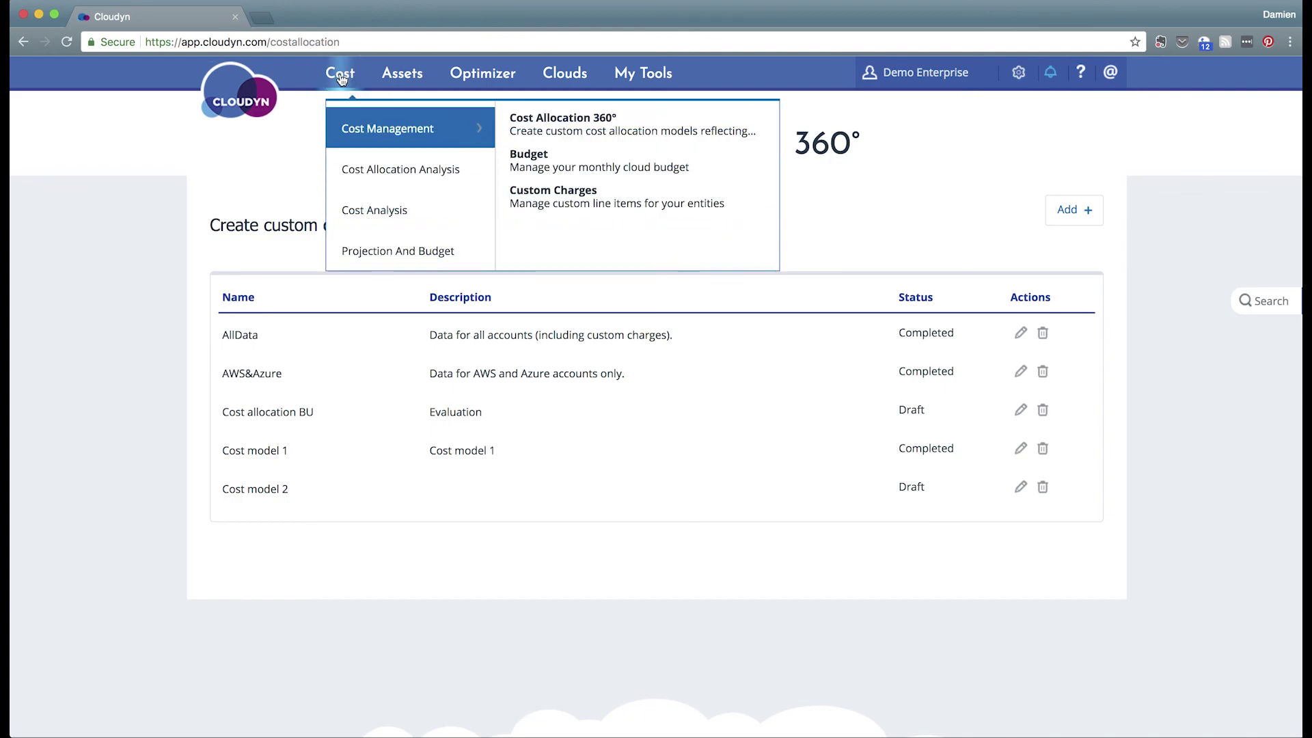
mouse_move(365, 175)
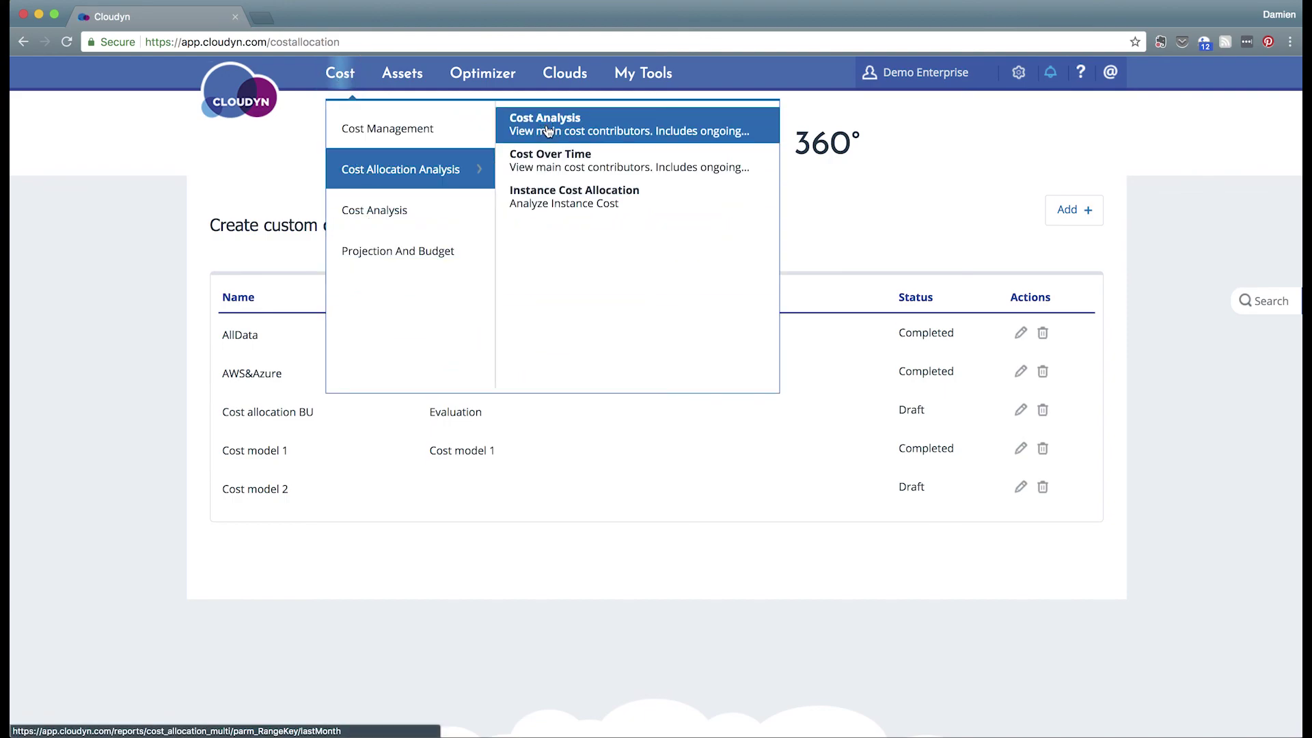